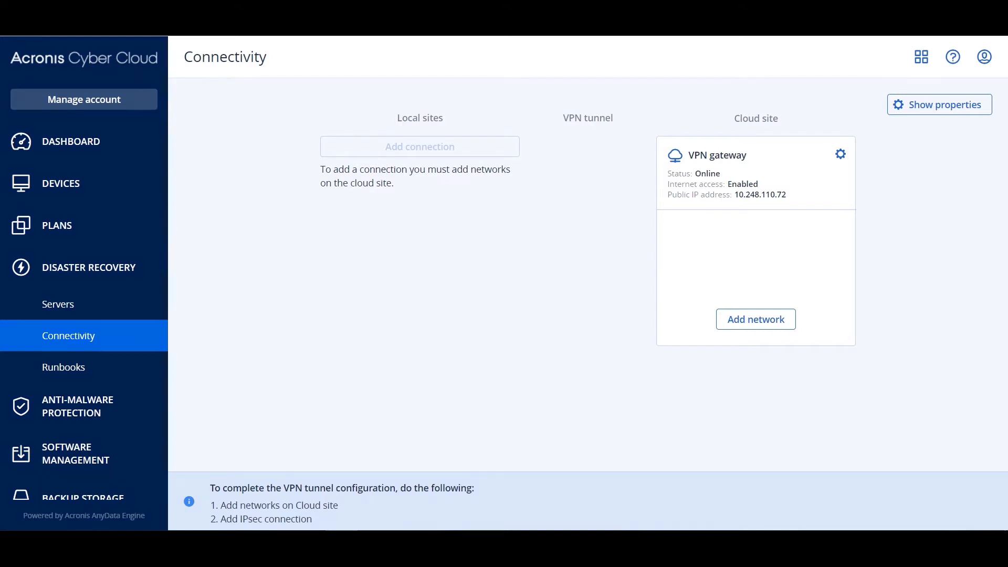
# Step: Add cloud networks 172.16.1.0 and 192.168.1.0 with mask 255.255.255.0 to the VPN gateway
pyautogui.click(756, 319)
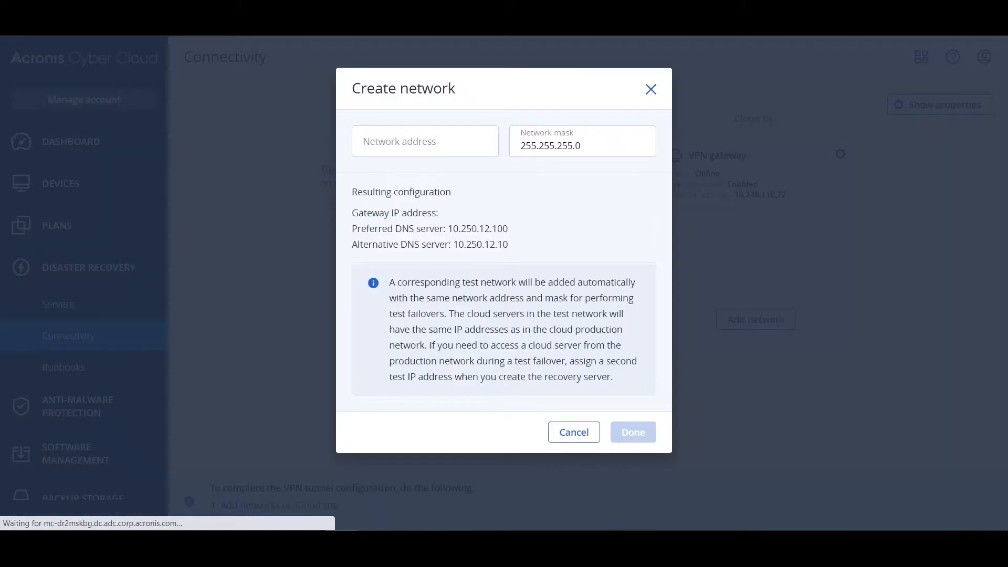
pyautogui.write('172.16.1.0')
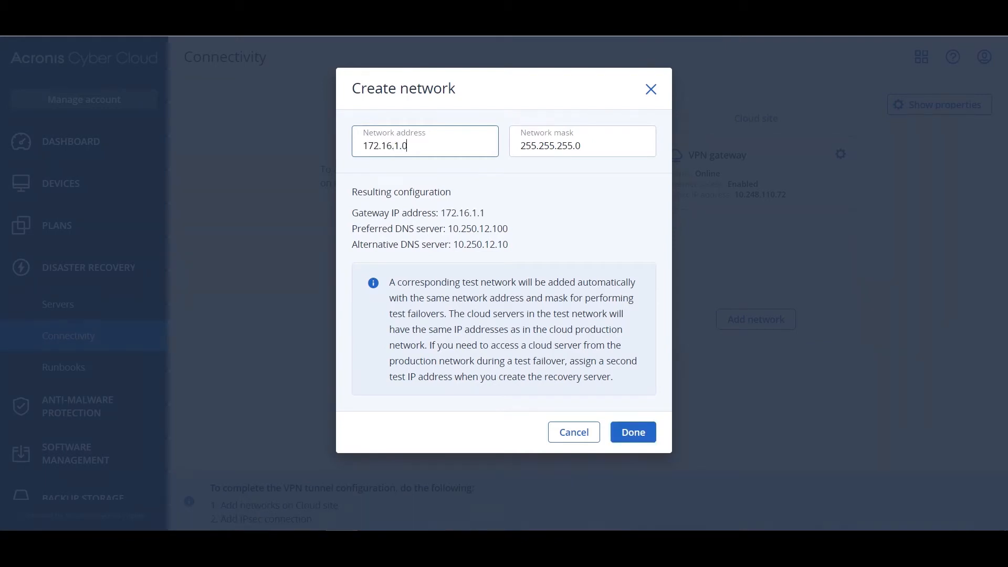
pyautogui.click(633, 431)
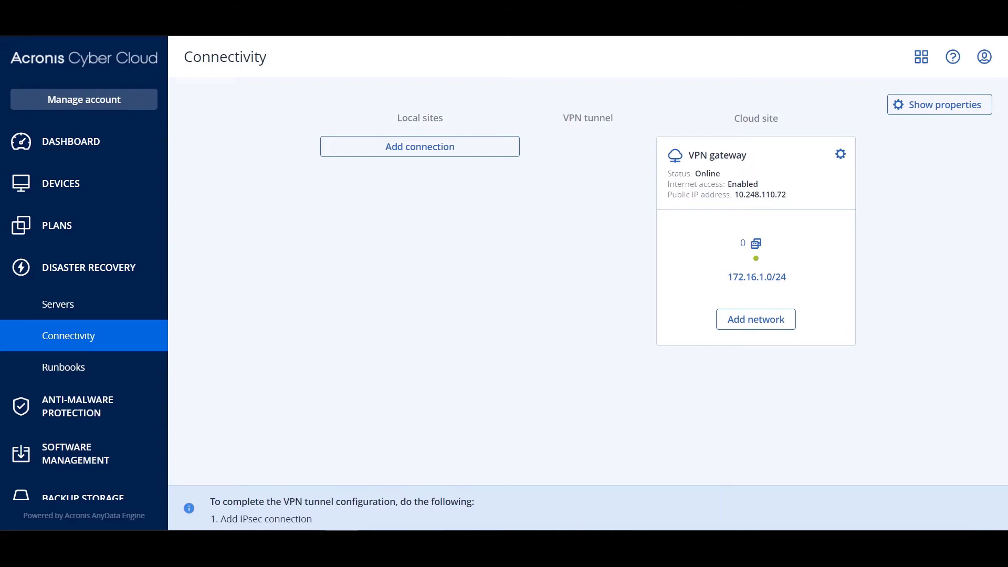
pyautogui.click(756, 319)
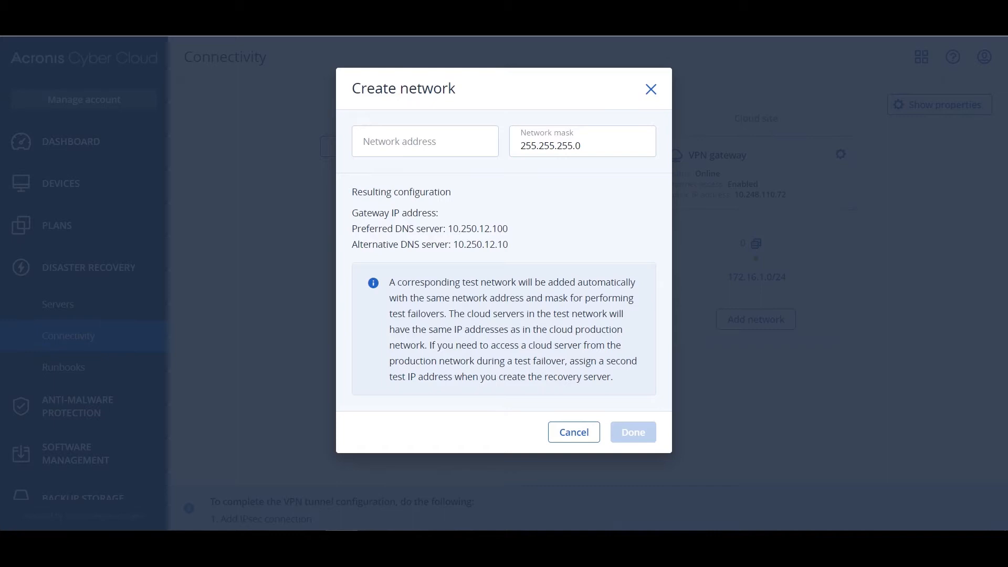
pyautogui.write('192.168.1.0')
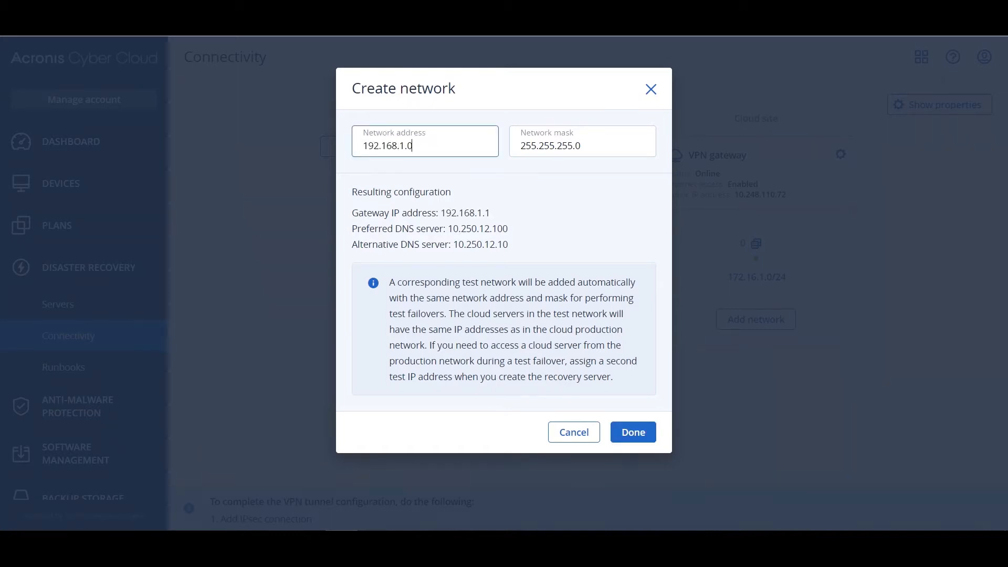
pyautogui.press('Return')
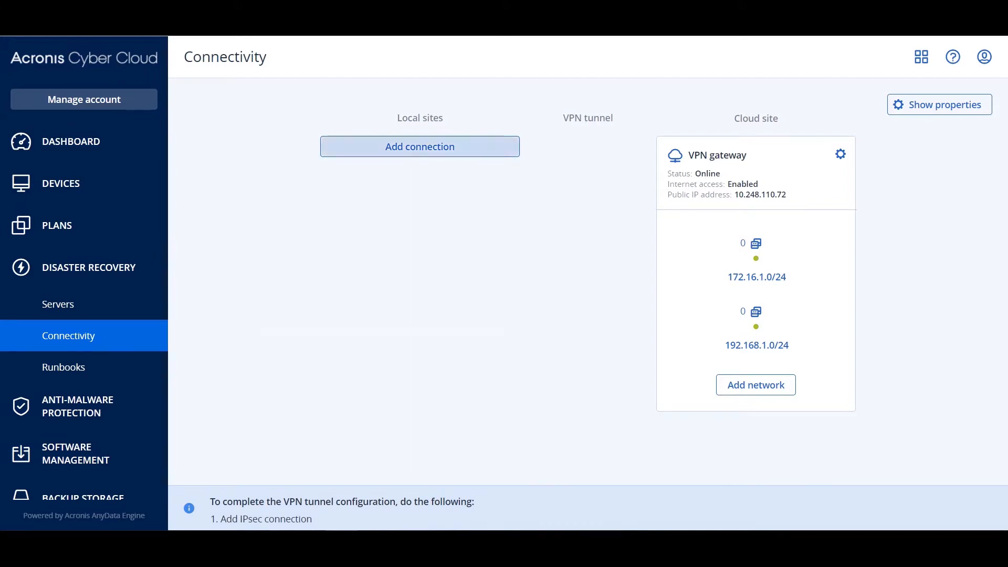
# Step: Start a new local site connection named Las_Vegas_Sophos_XG Firewall with public IP address 10.251.82.86 and continue to its connection settings
pyautogui.click(420, 147)
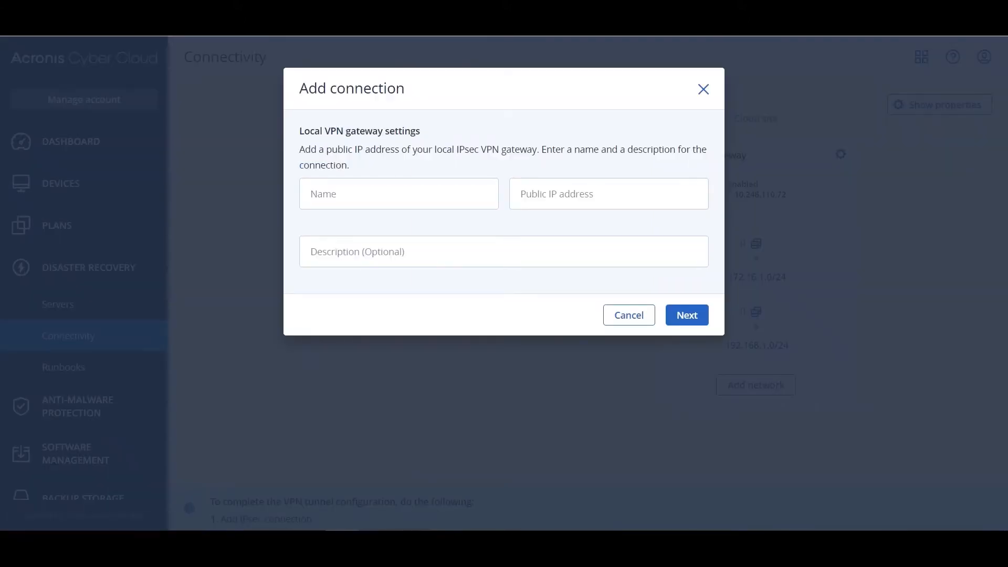
pyautogui.click(399, 194)
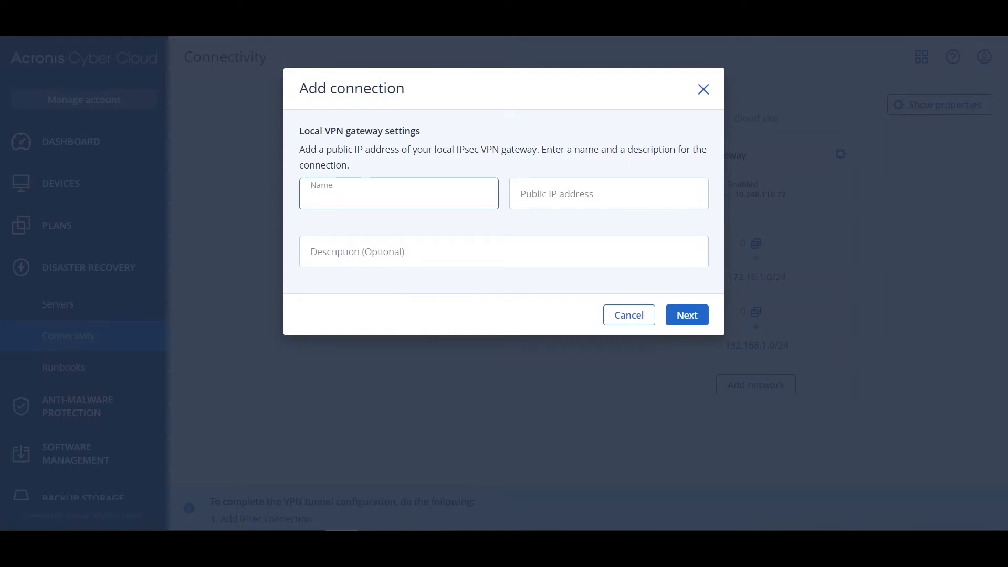
pyautogui.write('Las_Vegas_Sophos_XG Firewall')
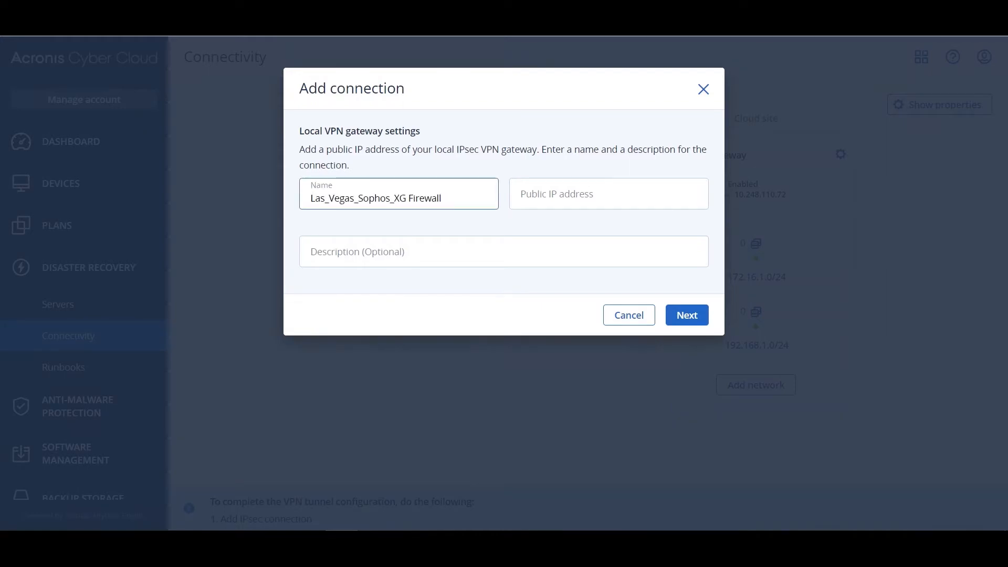
pyautogui.click(608, 194)
pyautogui.write('10.251.82.86')
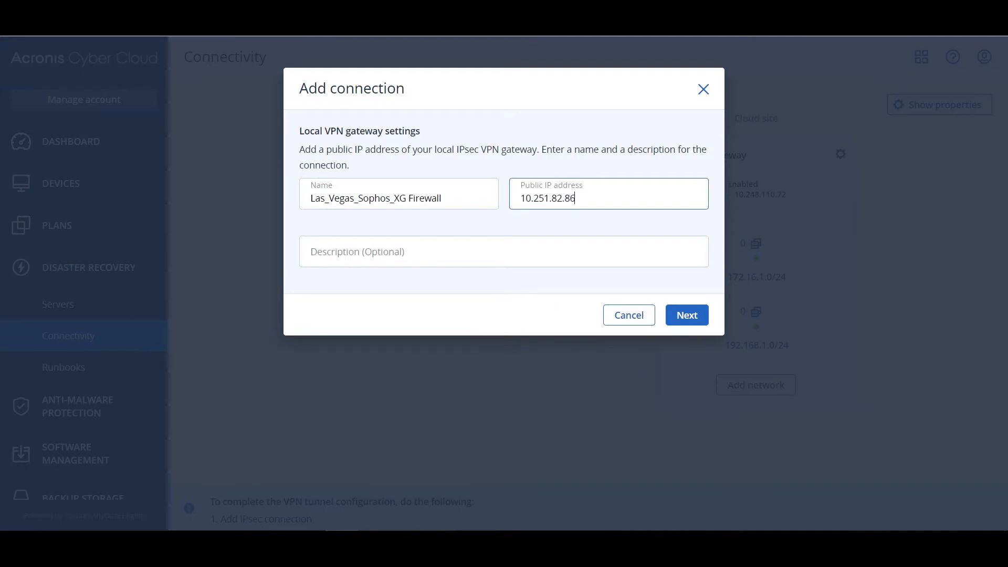
pyautogui.click(686, 315)
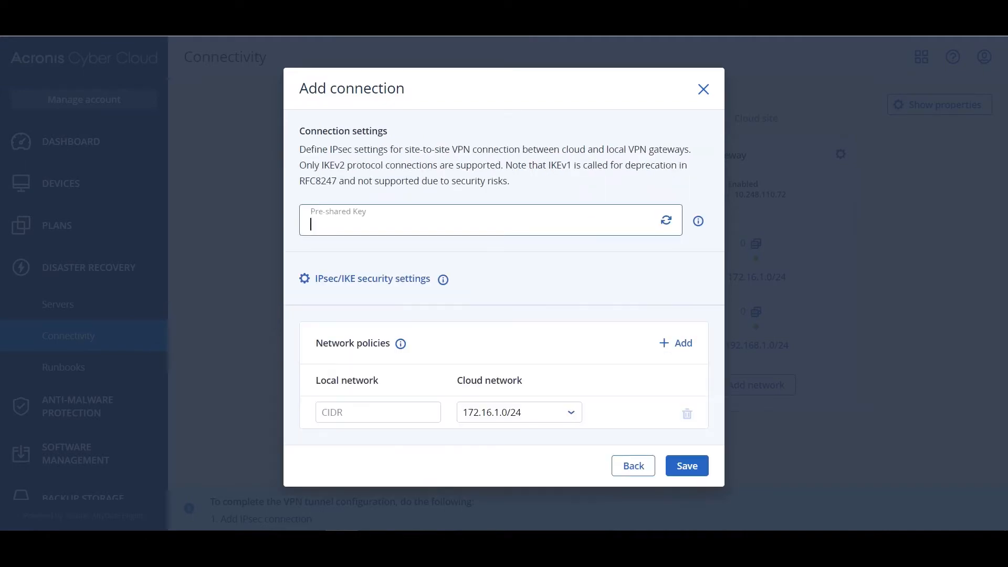
# Step: Paste the pre-shared key and set the network policy to cloud network 172.16.1.0/24 with local network 192.168.1.0
pyautogui.moveTo(697, 220)
pyautogui.hotkey('ctrl', 'v')
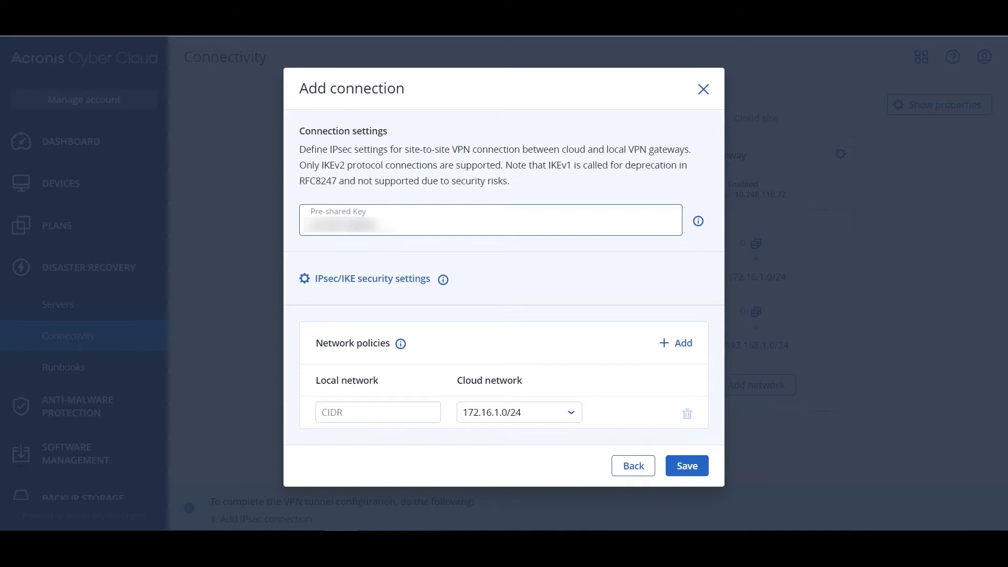
pyautogui.click(519, 412)
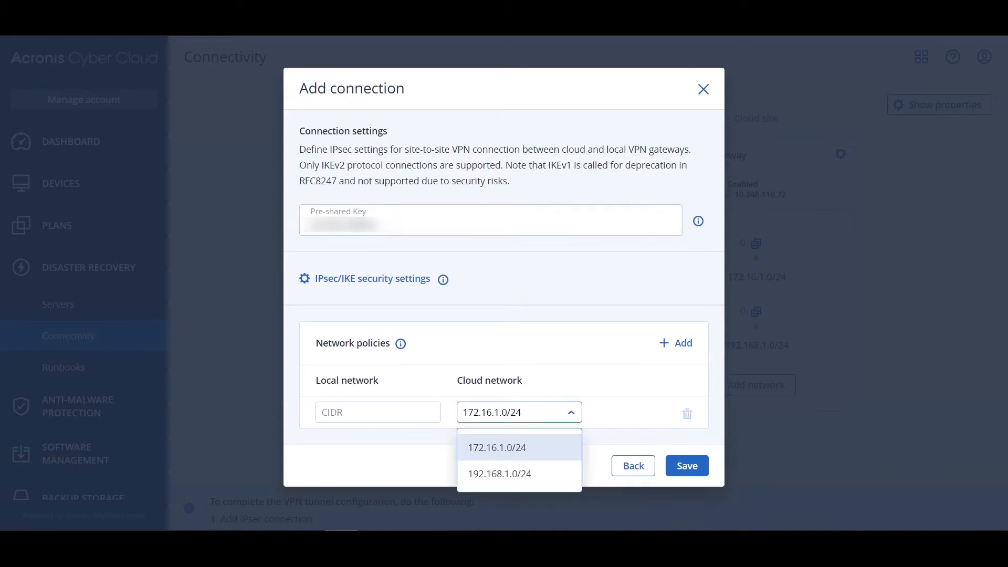
pyautogui.click(520, 448)
pyautogui.click(378, 413)
pyautogui.write('192.168.1.0')
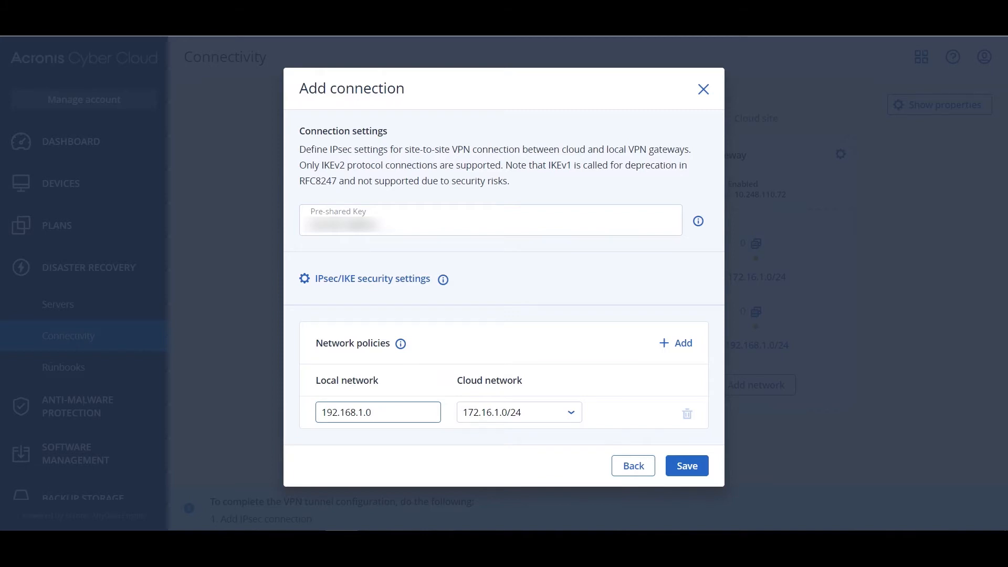
# Step: Review the connection's IPsec/IKE security settings, and save the connection with the local network completed as 192.168.1.0/24
pyautogui.click(372, 278)
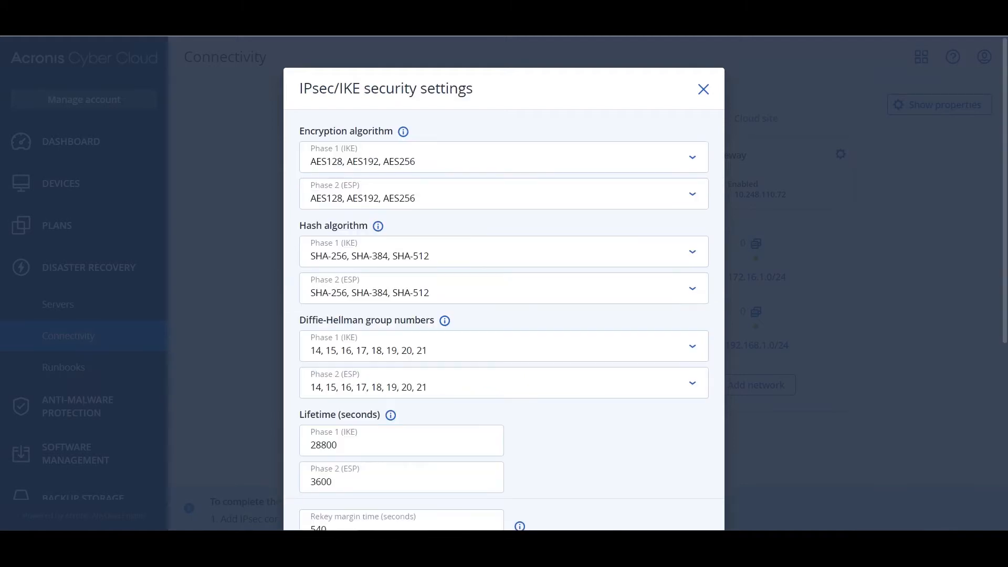
pyautogui.scroll(-1, 504, 294)
pyautogui.scroll(1, 504, 294)
pyautogui.scroll(-1, 503, 294)
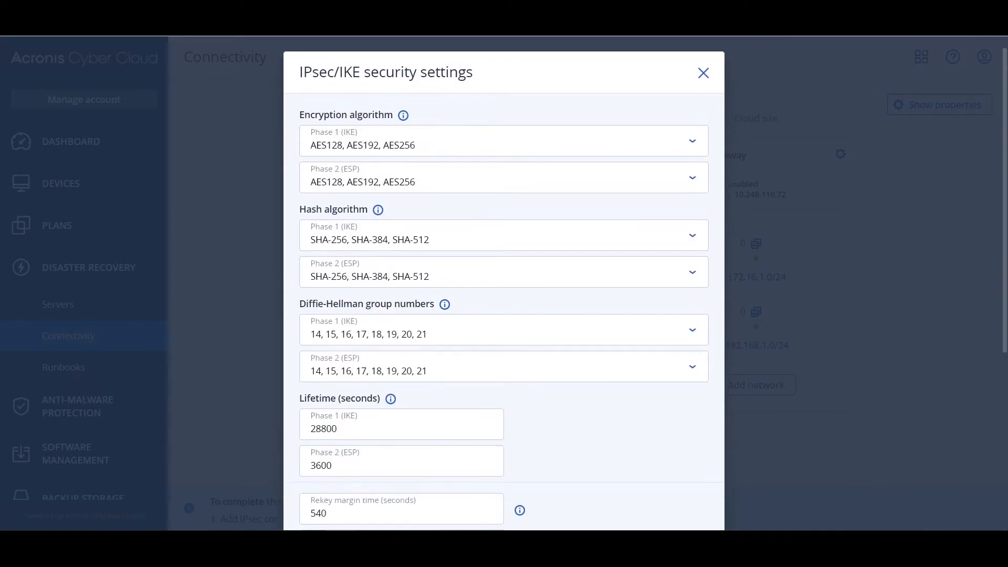
pyautogui.moveTo(403, 115)
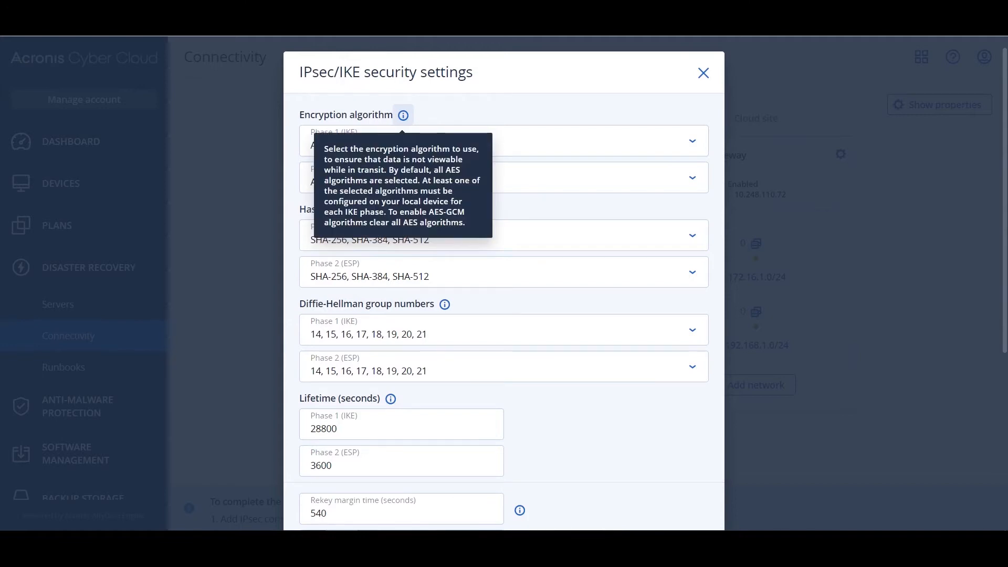
pyautogui.scroll(-5, 504, 284)
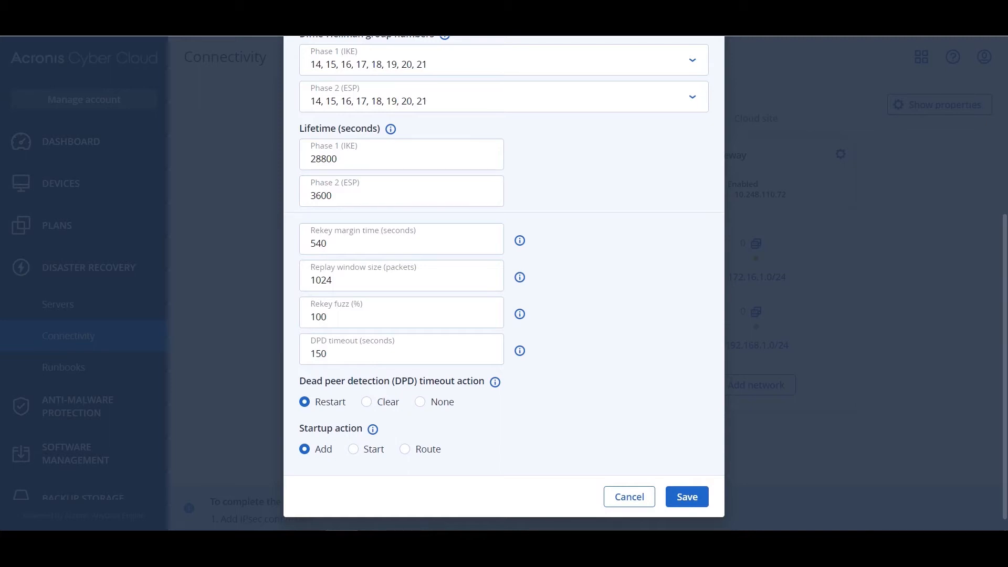
pyautogui.moveTo(373, 429)
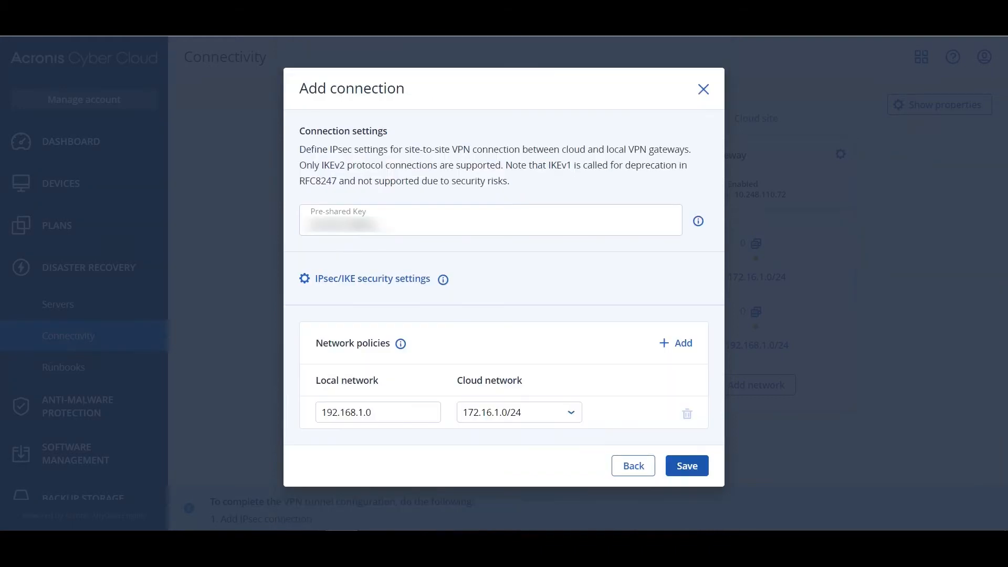
pyautogui.write('/24')
pyautogui.click(686, 466)
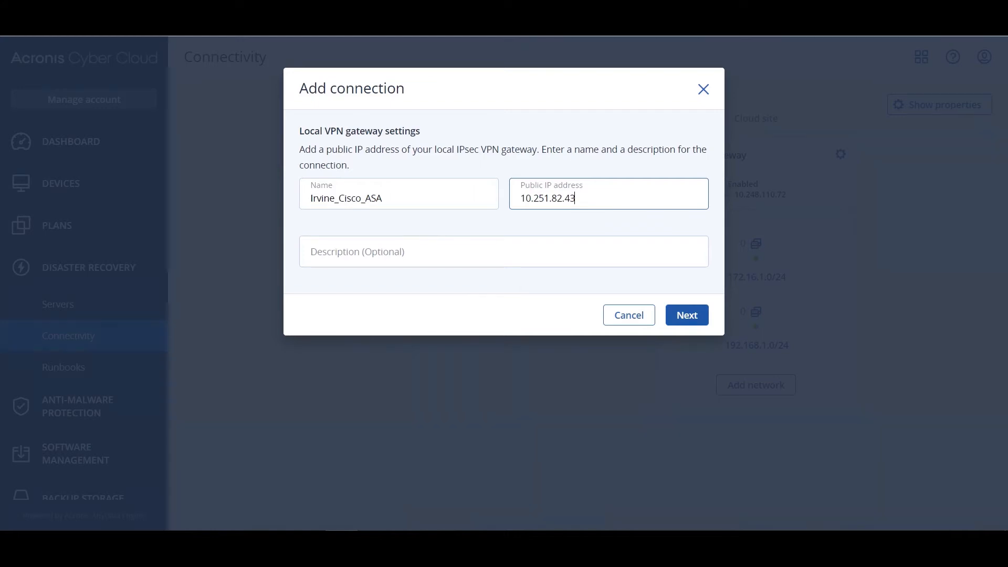
# Step: Continue to the connection settings of Irvine_Cisco_ASA and pair cloud network 192.168.1.0/24 with local network 192.168.2.0/24
pyautogui.click(687, 315)
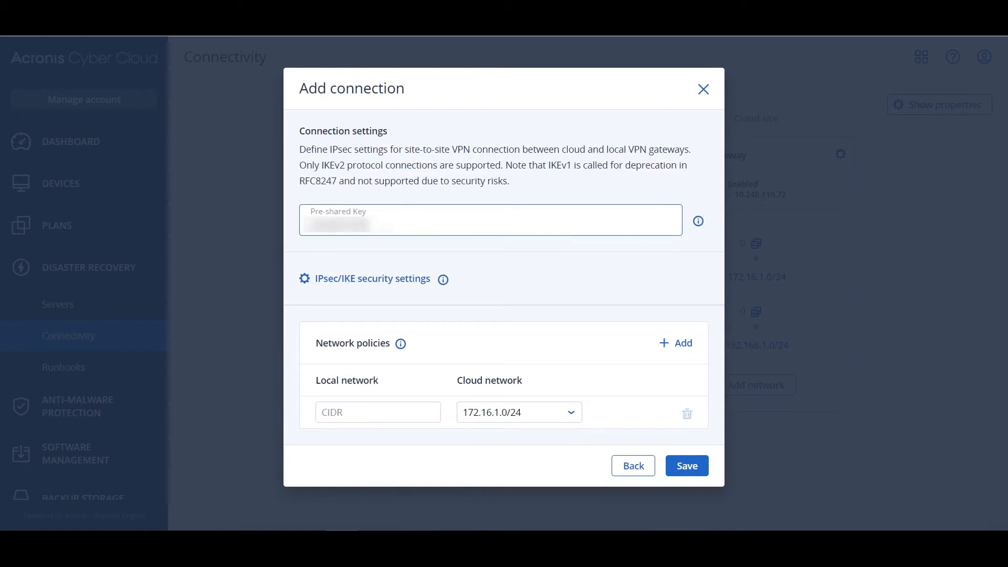
pyautogui.click(520, 412)
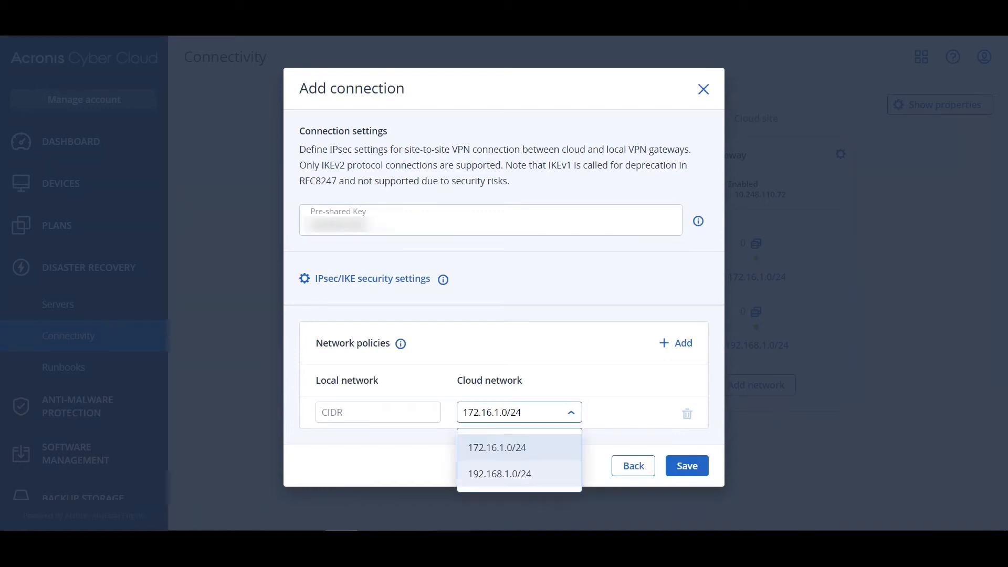
pyautogui.click(501, 474)
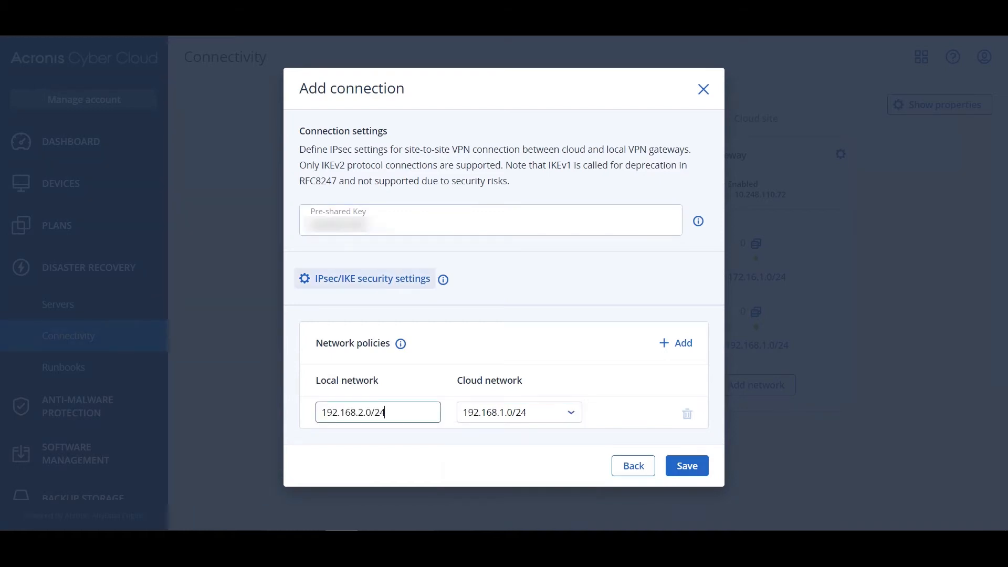
# Step: Set the startup action in the IPsec/IKE security settings to Route, and save the Irvine_Cisco_ASA connection
pyautogui.click(373, 278)
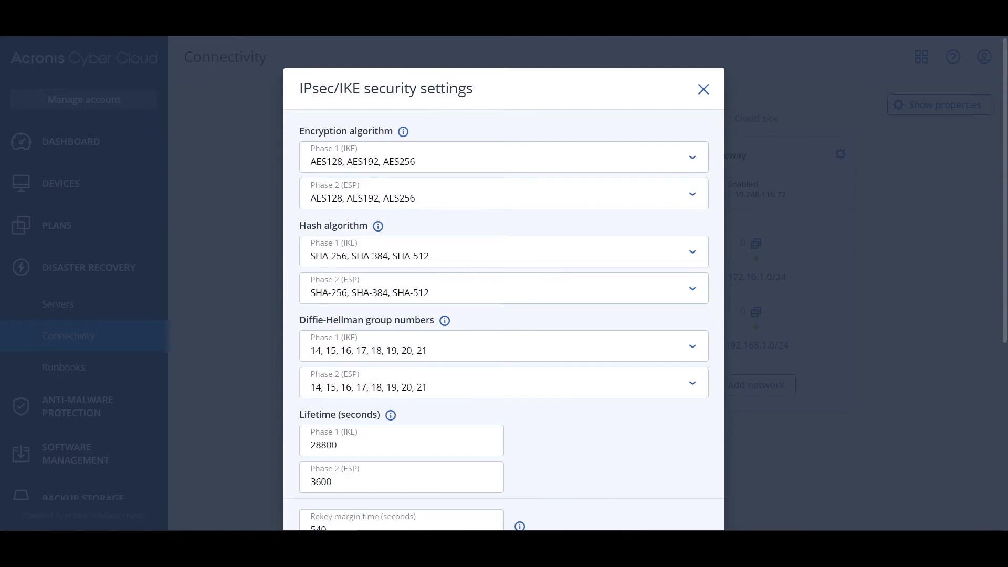
pyautogui.scroll(-6, 504, 293)
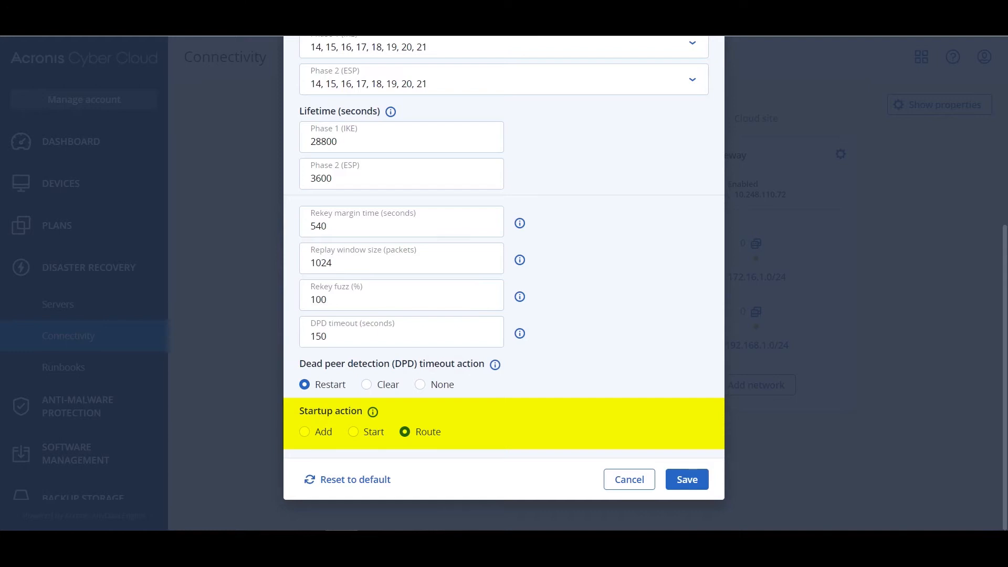
pyautogui.click(687, 479)
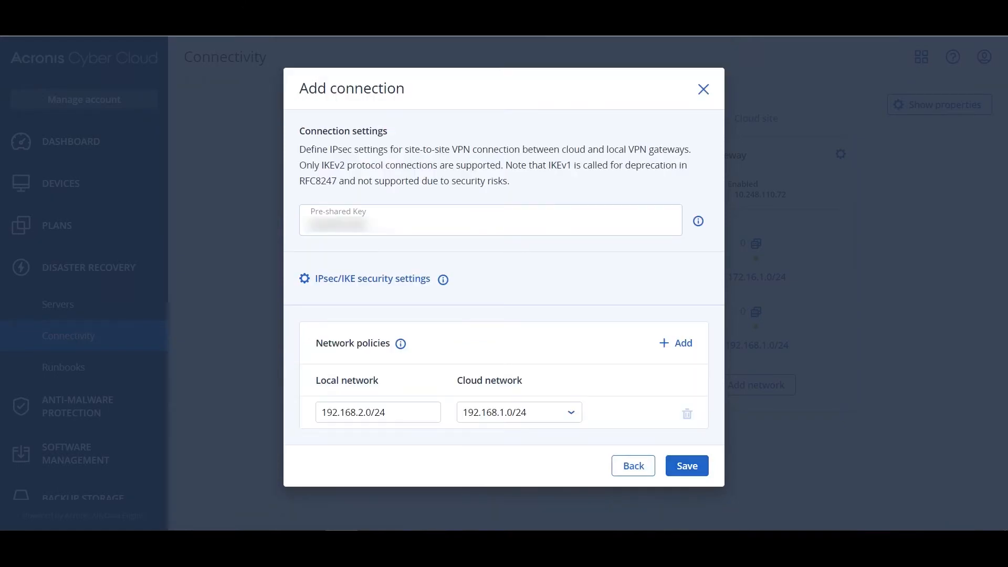
pyautogui.click(687, 465)
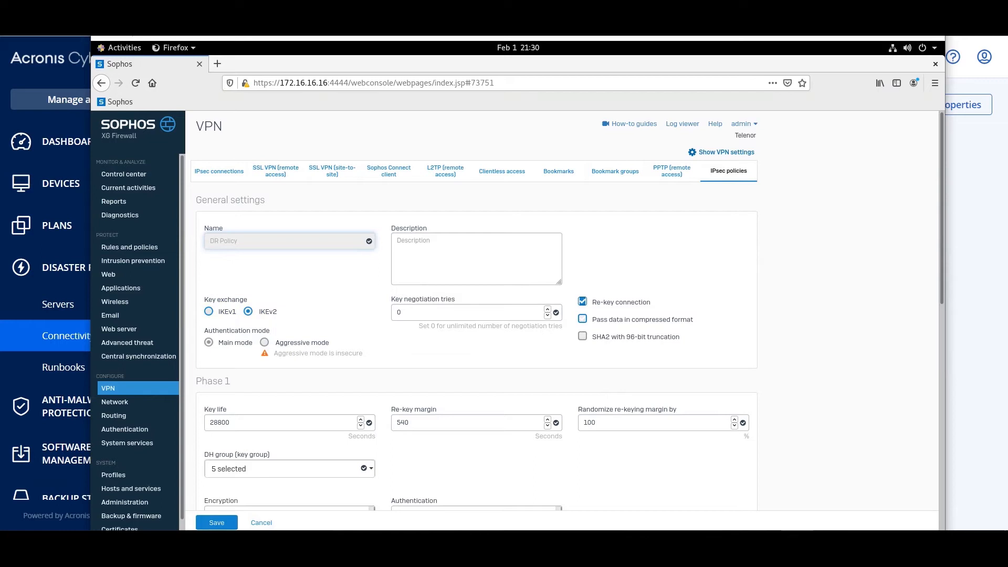
# Step: Review the Phase 1, Phase 2 and Dead Peer Detection settings of DR Policy in Sophos XG Firewall and save the policy
pyautogui.scroll(-5, 476, 347)
pyautogui.scroll(-1, 476, 346)
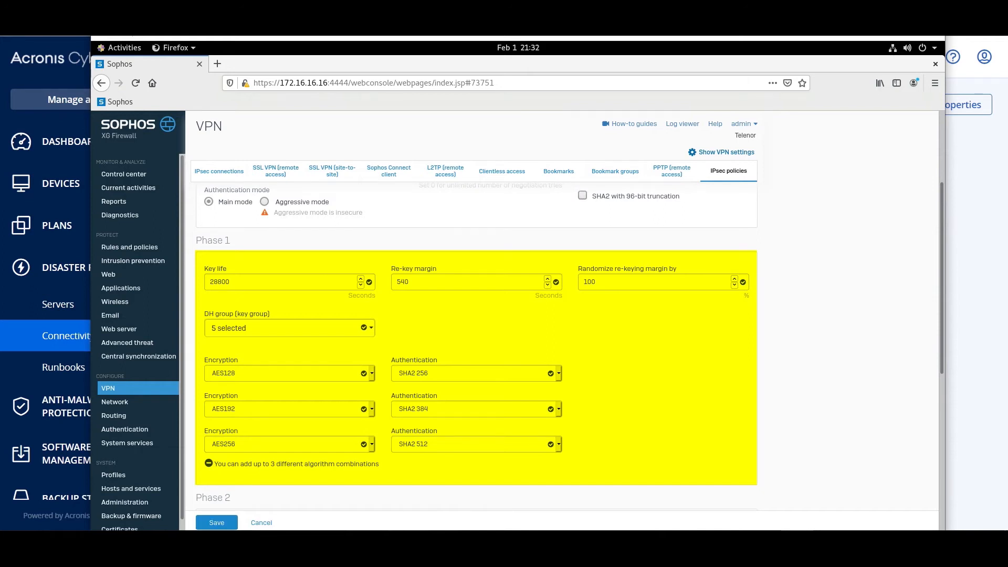
pyautogui.scroll(-6, 476, 346)
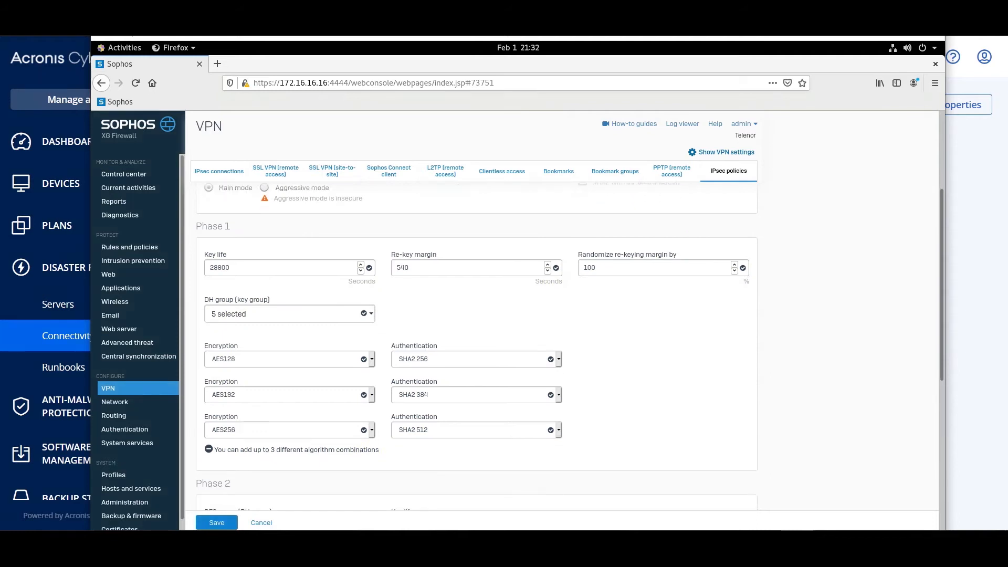
pyautogui.scroll(-3, 476, 346)
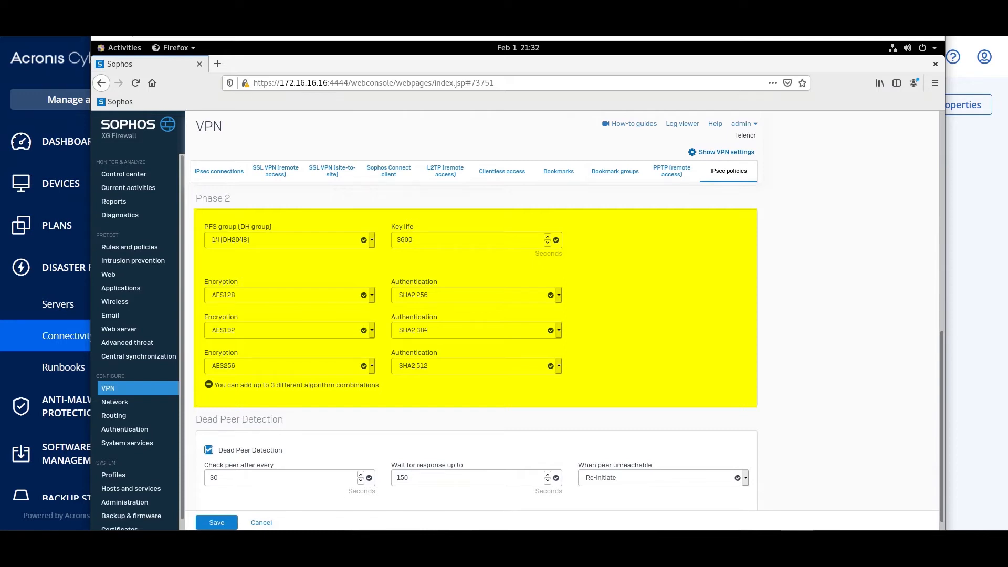
pyautogui.scroll(-1, 477, 346)
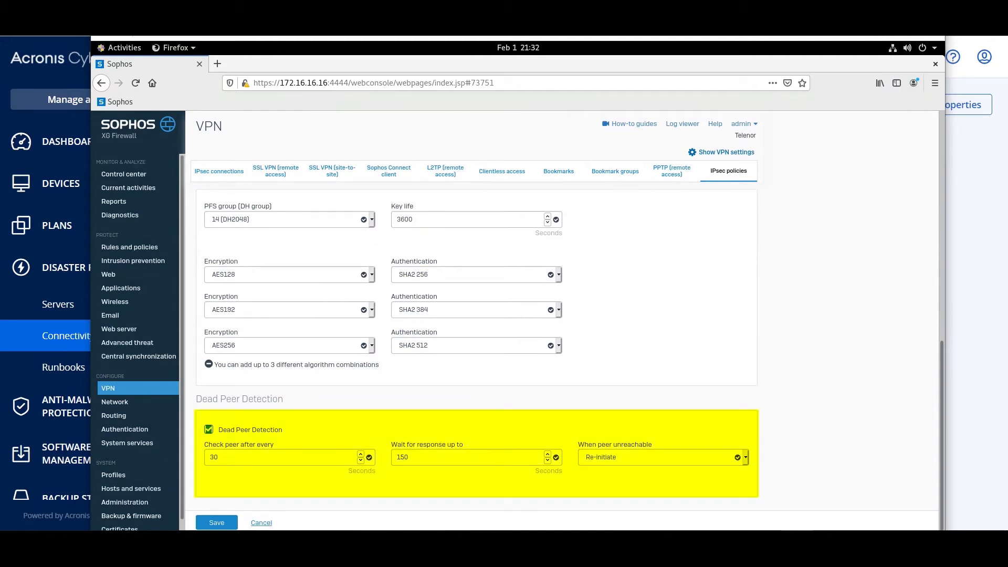
pyautogui.click(217, 523)
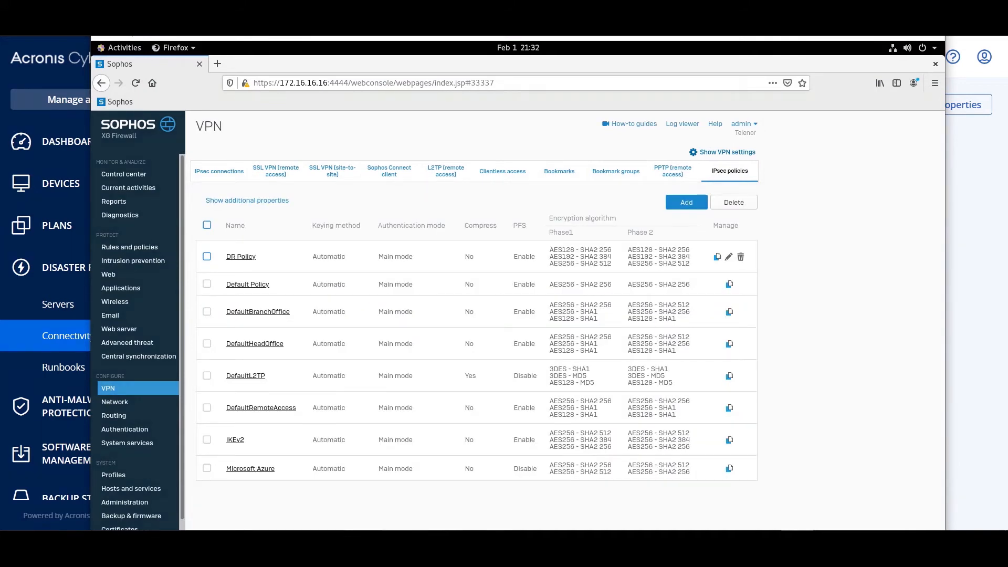
# Step: Open the IPsec connection admin for editing, with connection type Site-to-site and gateway type Initiate the connection
pyautogui.click(219, 171)
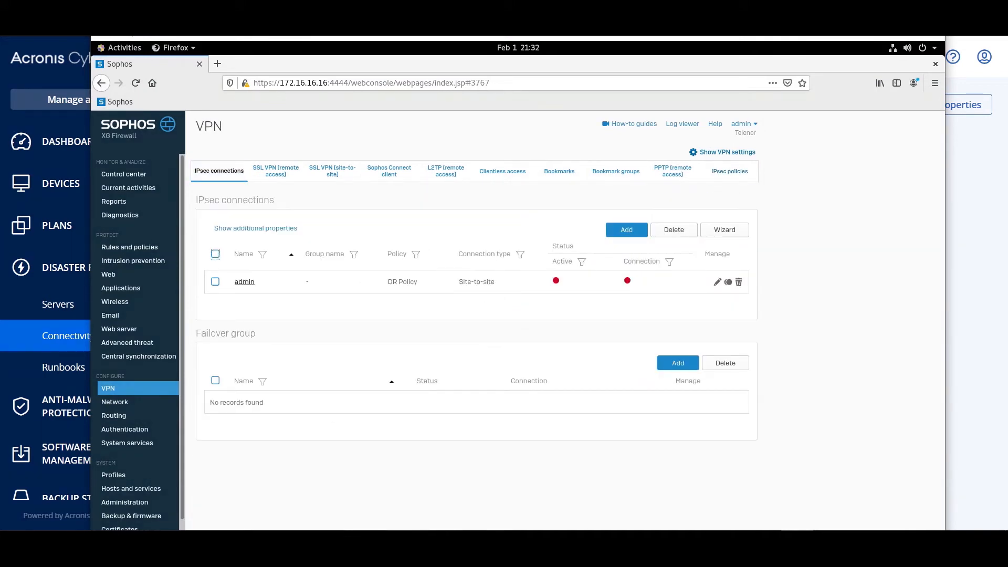
pyautogui.click(245, 282)
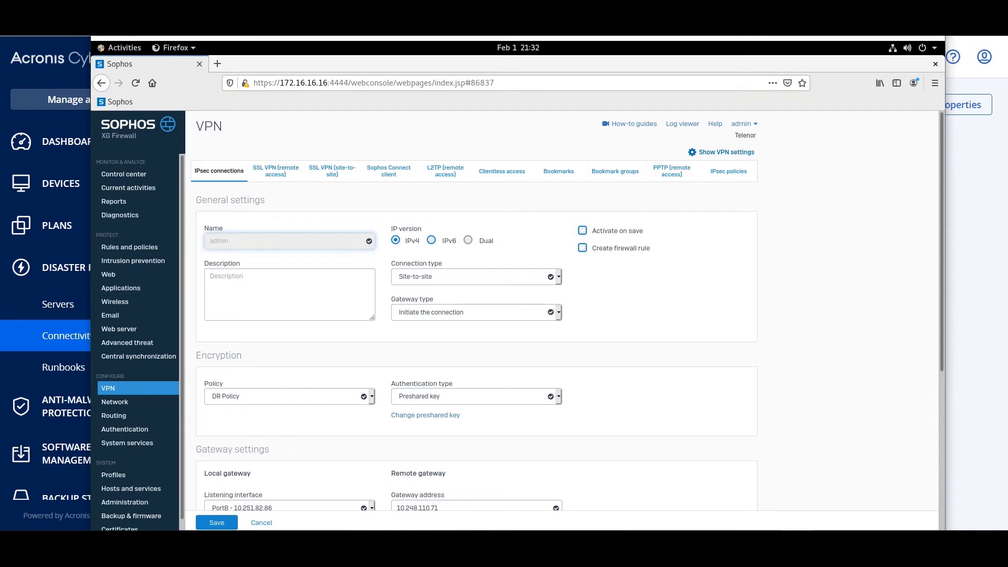
pyautogui.click(477, 276)
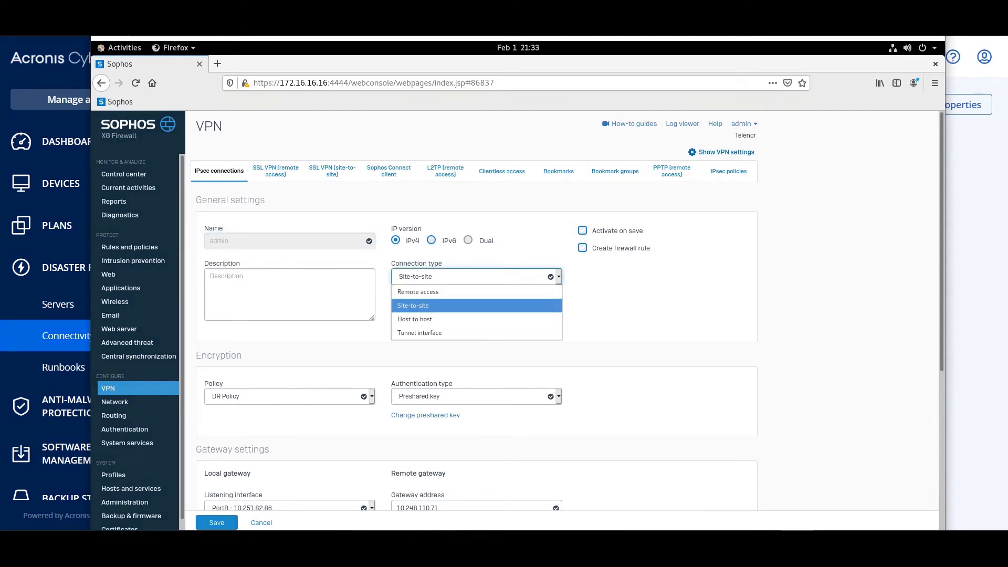
pyautogui.click(476, 305)
pyautogui.click(476, 312)
pyautogui.click(476, 313)
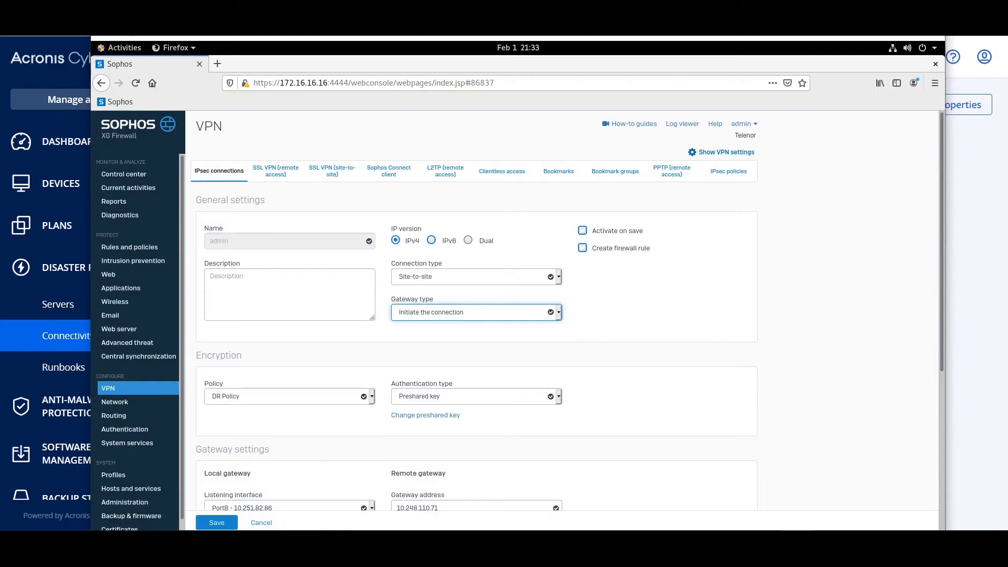
# Step: Choose Preshared key as the connection's authentication type and enter and repeat the new preshared key
pyautogui.click(476, 396)
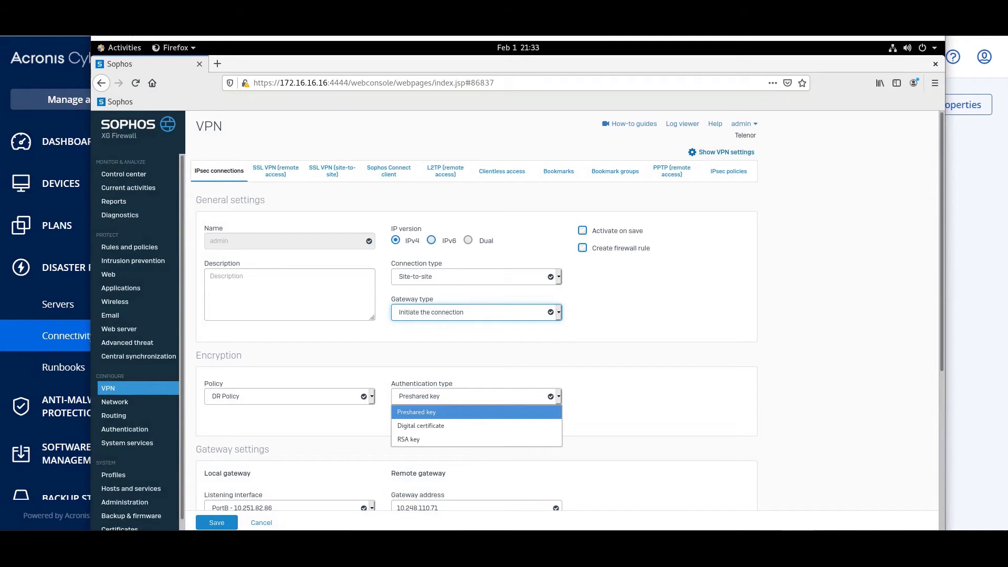
pyautogui.click(420, 412)
pyautogui.click(425, 415)
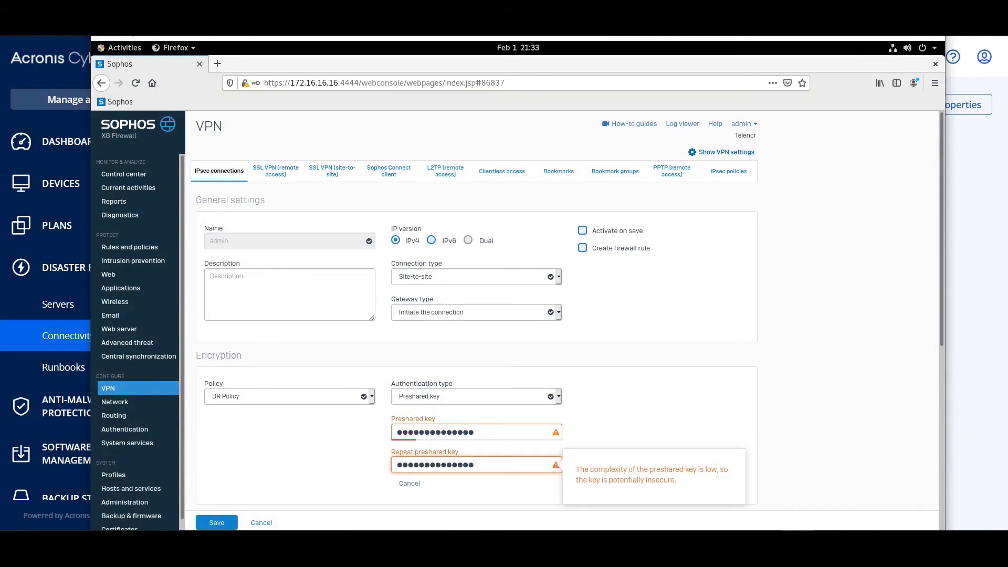
# Step: Copy the VPN gateway's public IP address from Acronis Cyber Cloud into the Sophos remote gateway address as 10.248.110.72
pyautogui.scroll(-4, 476, 347)
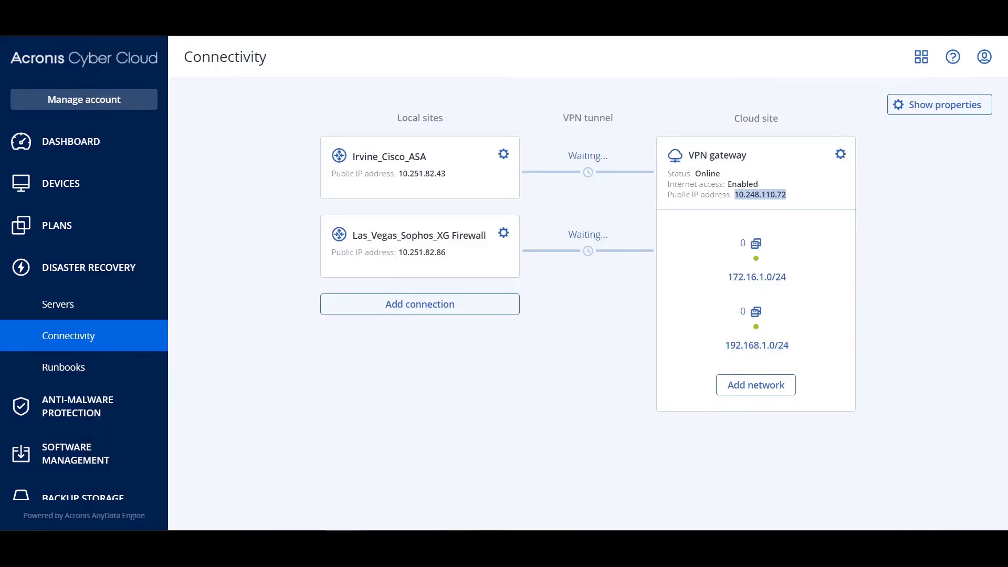
pyautogui.rightClick(776, 193)
pyautogui.click(795, 200)
pyautogui.hotkey('alt', 'Tab')
pyautogui.moveTo(439, 293); pyautogui.dragTo(396, 293)
pyautogui.write('10.248.110.72')
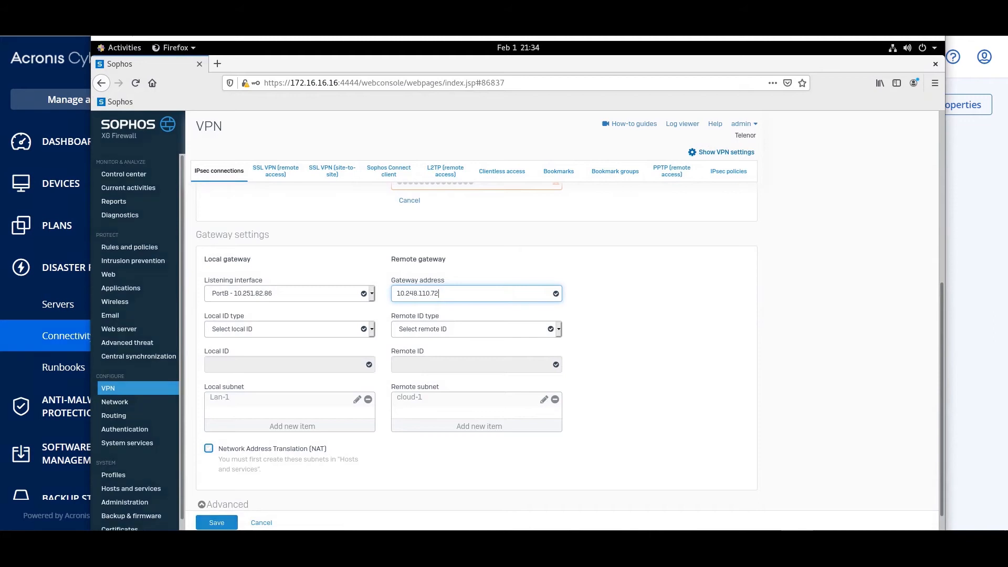
# Step: Compare the Lan-1 and cloud-1 subnet definitions with the network policies of the Las_Vegas_Sophos_XG Firewall connection in Acronis Cyber Cloud
pyautogui.click(357, 400)
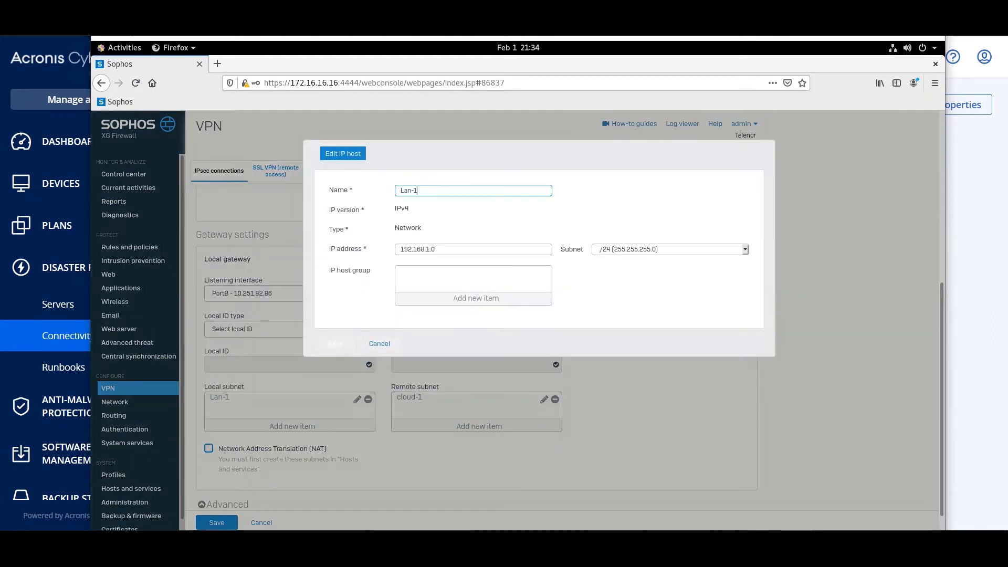
pyautogui.click(379, 343)
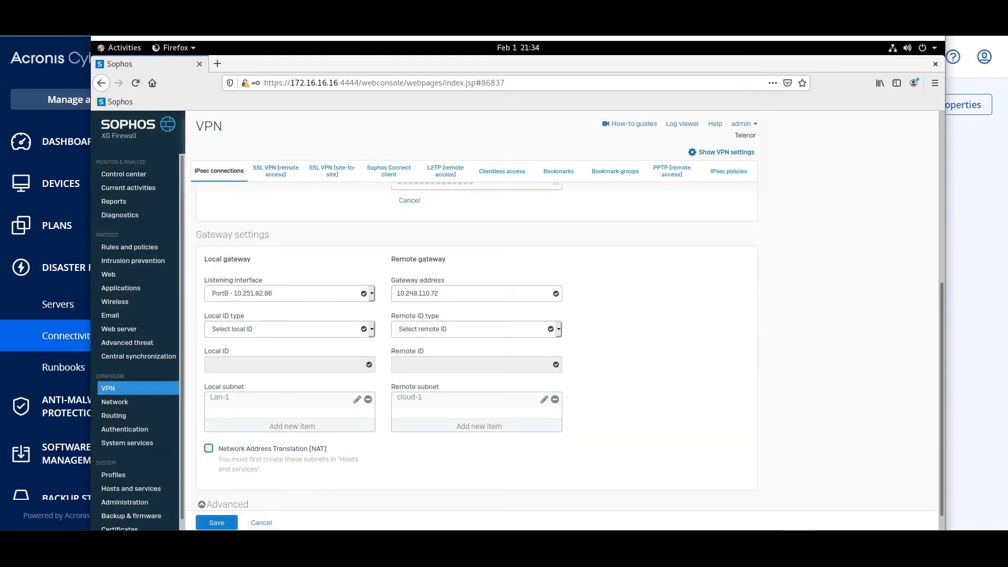
pyautogui.click(543, 399)
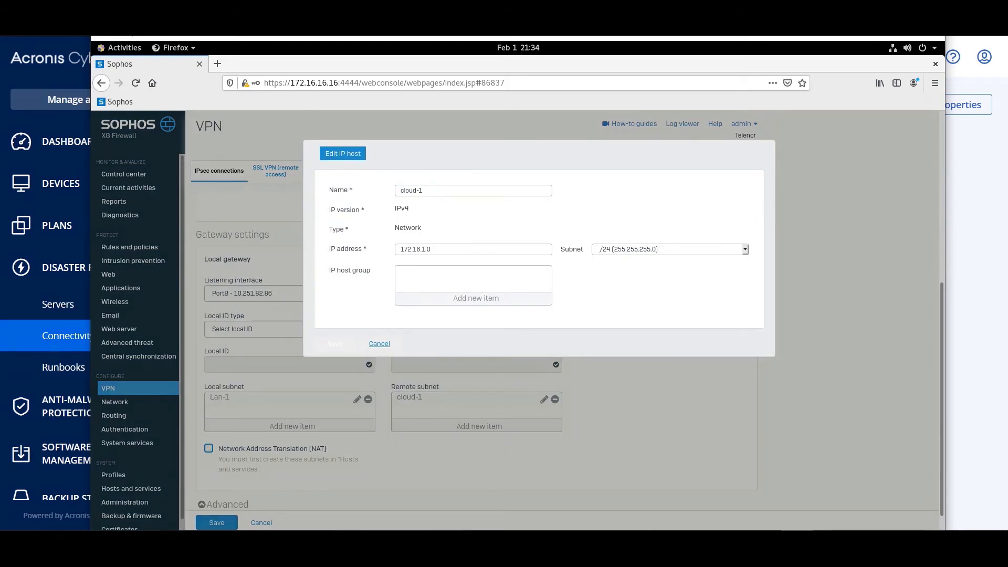
pyautogui.click(379, 343)
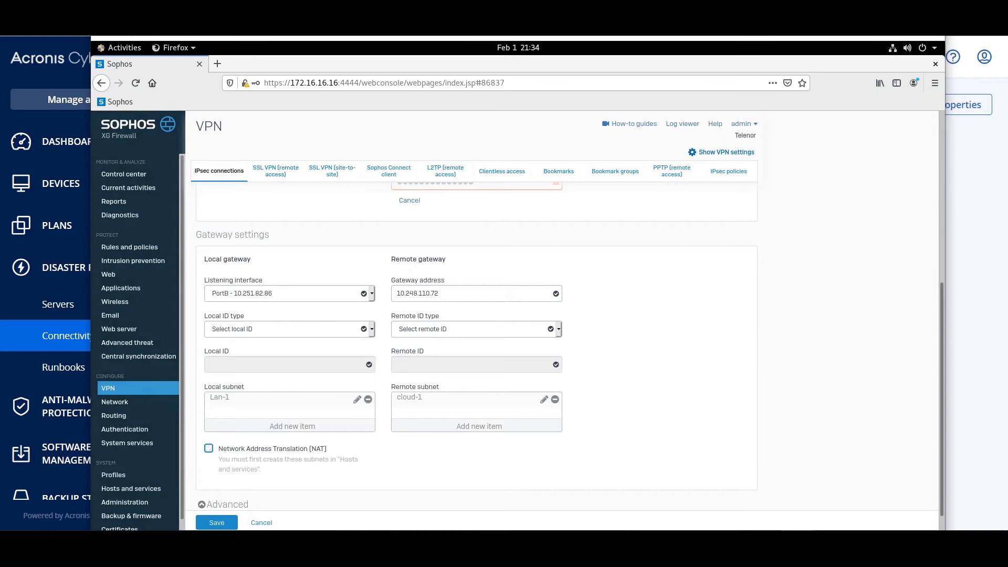
pyautogui.hotkey('alt', 'Tab')
pyautogui.click(588, 235)
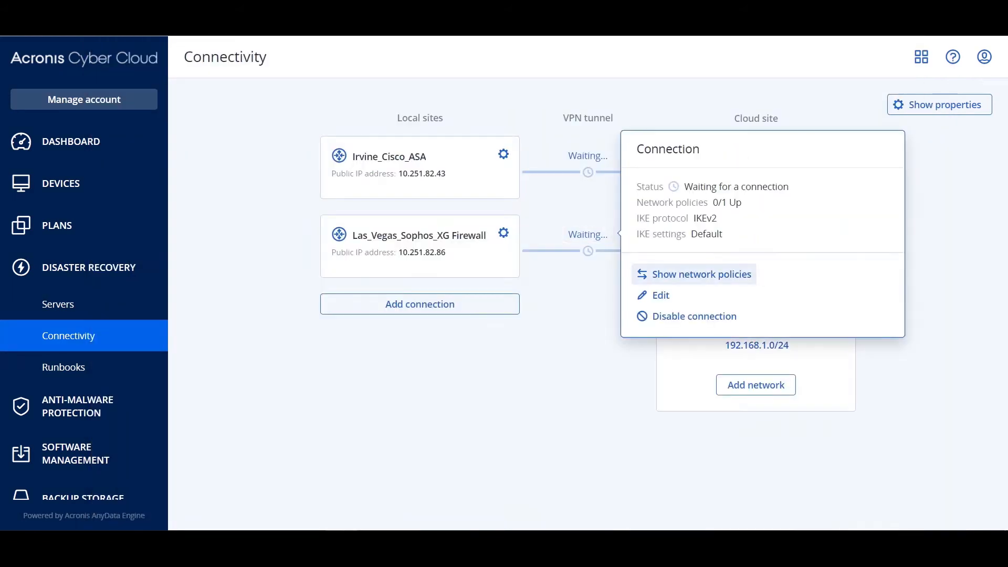
pyautogui.click(701, 274)
pyautogui.hotkey('alt', 'Tab')
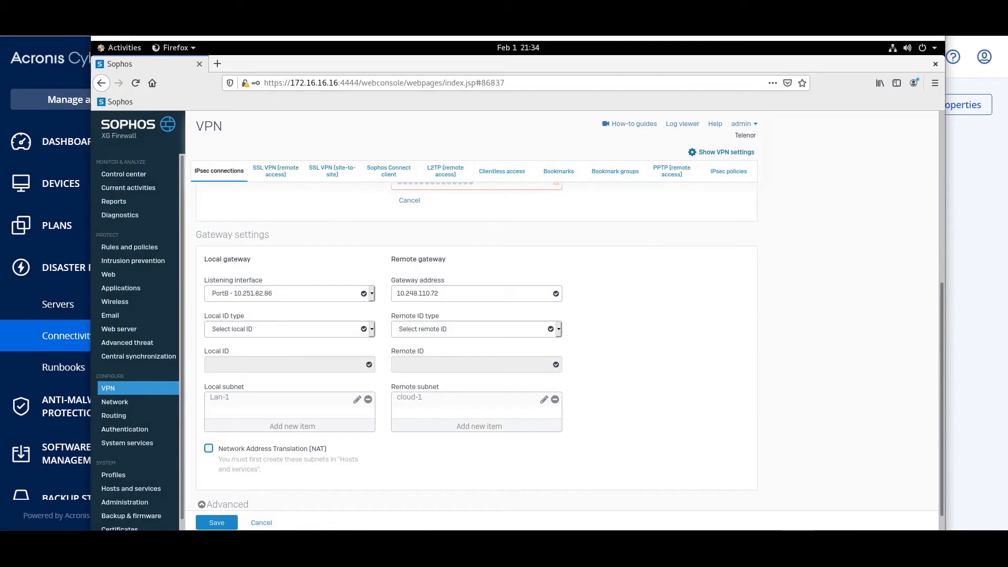
# Step: Save and activate the admin IPsec connection in Sophos, and check the Las Vegas tunnel's status in Acronis Cyber Cloud
pyautogui.click(217, 522)
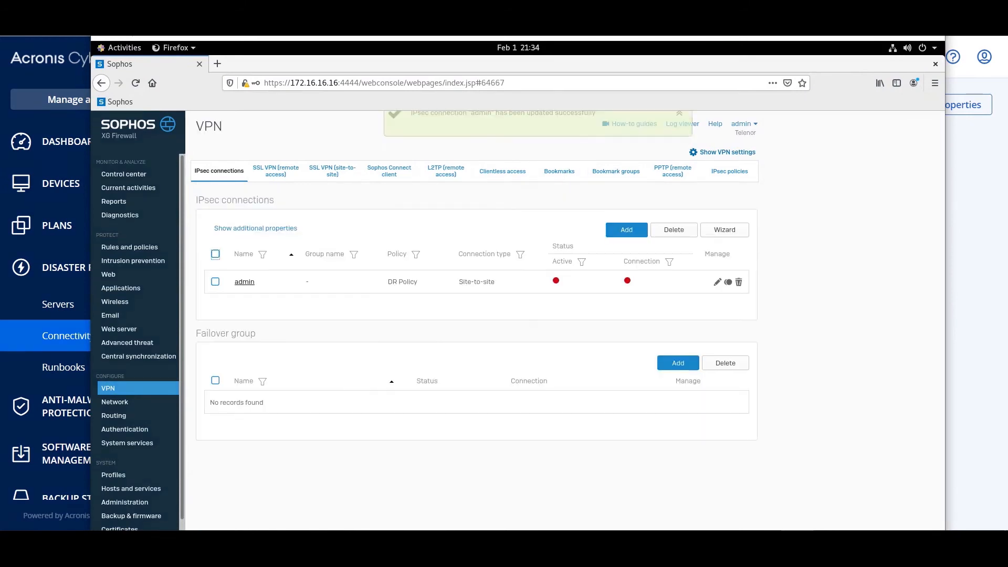
pyautogui.click(556, 281)
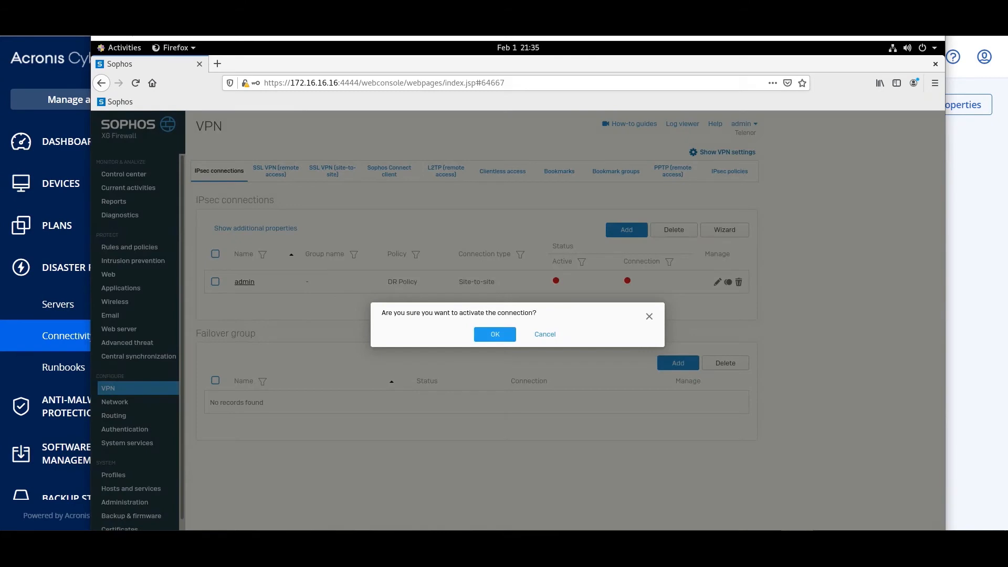
pyautogui.click(495, 334)
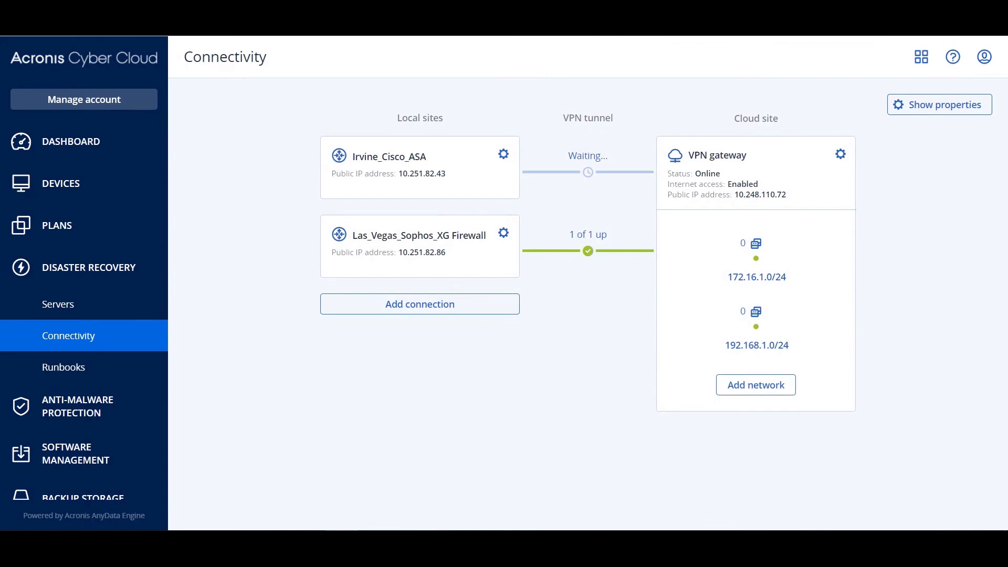
pyautogui.click(588, 234)
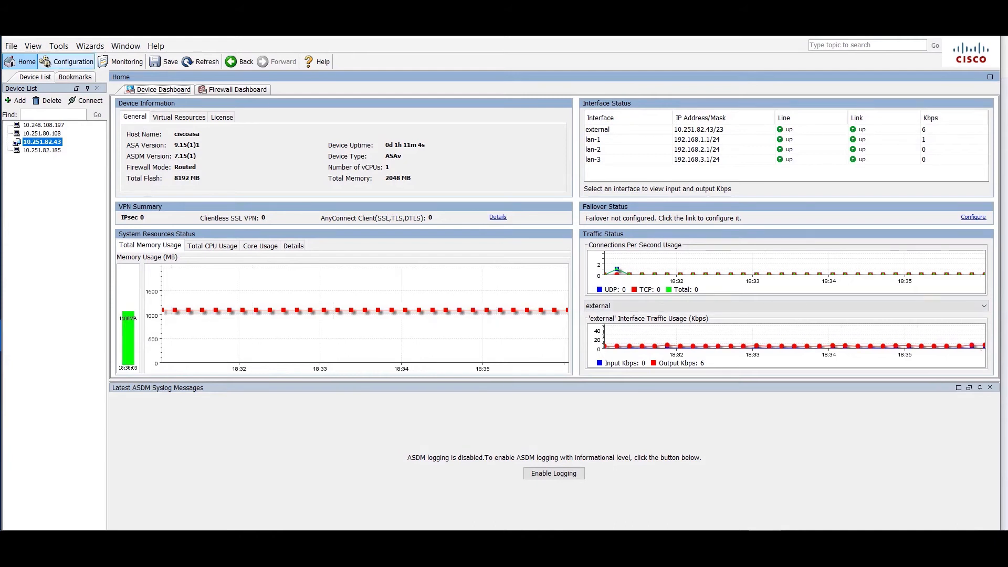
# Step: Start the Site-to-site VPN Wizard in Cisco ASDM and identify the peer as 10.248.110.72 through the external interface
pyautogui.click(90, 46)
pyautogui.moveTo(113, 74)
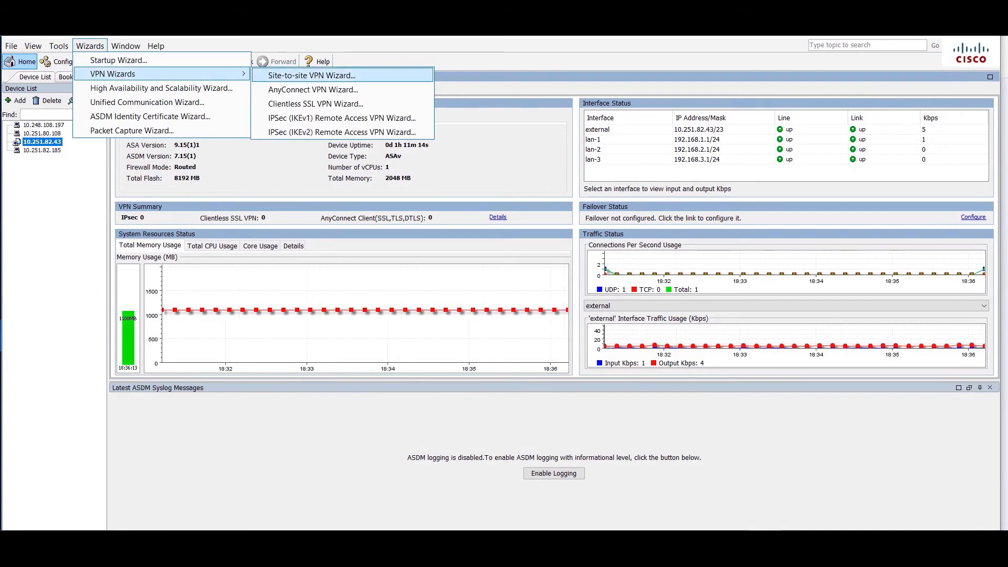
pyautogui.click(312, 75)
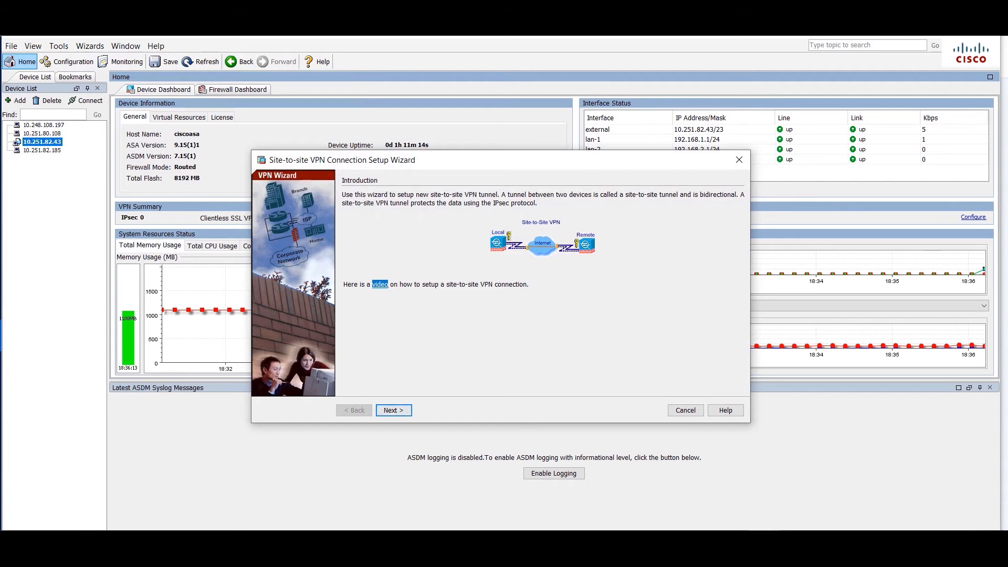
pyautogui.click(393, 411)
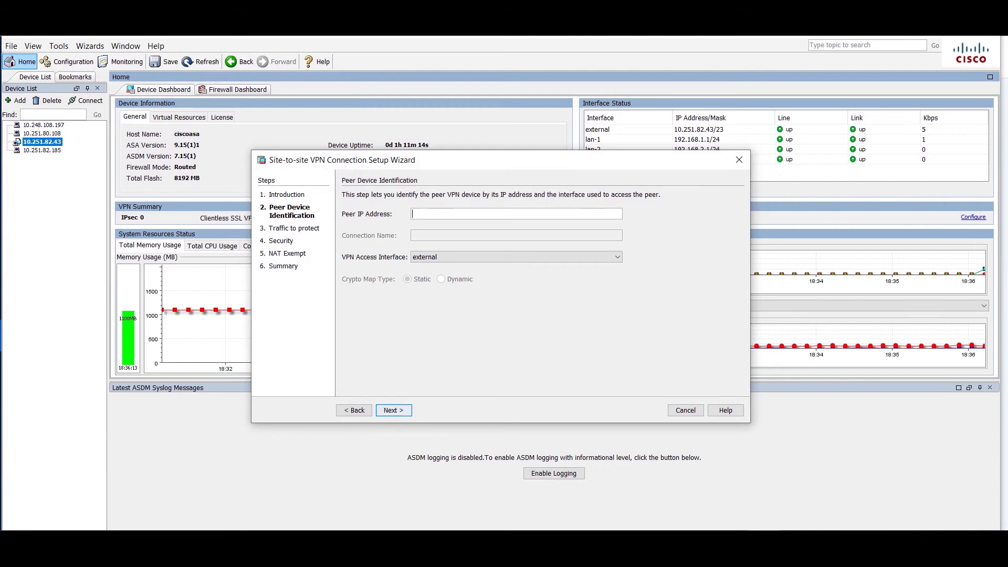
pyautogui.write('10.248.110.72')
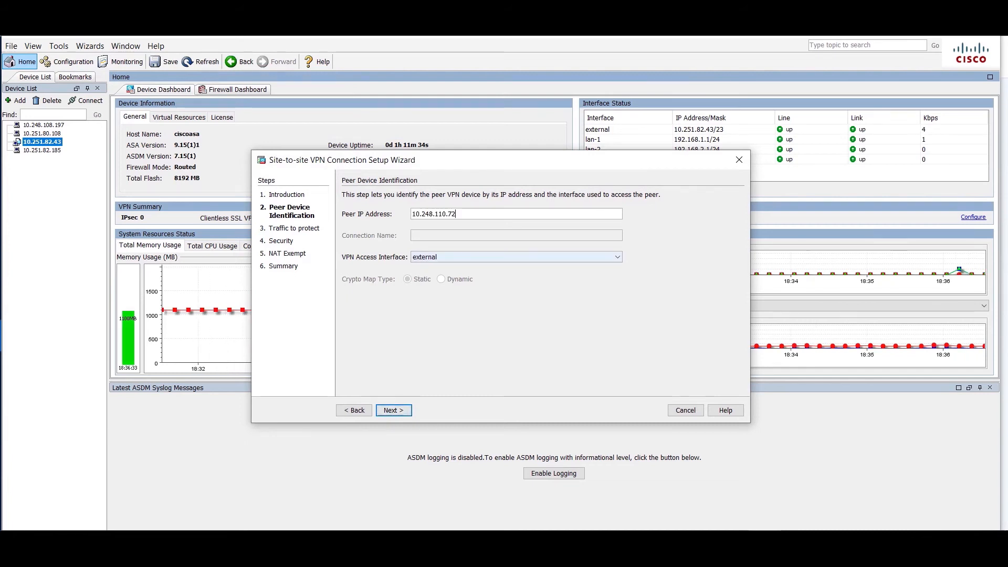
pyautogui.click(517, 257)
pyautogui.click(516, 257)
pyautogui.press('Return')
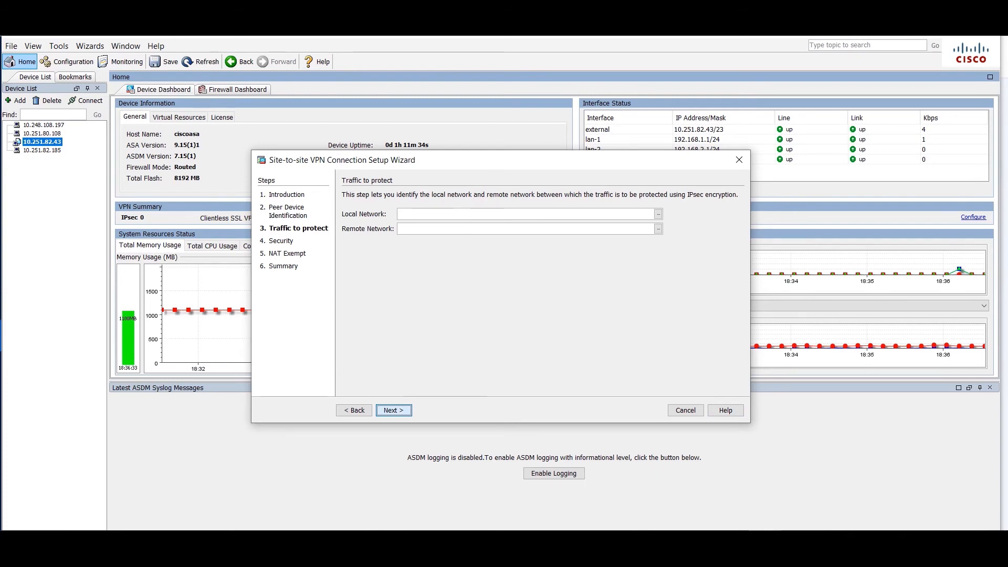
# Step: Select lan-1-network as the local network whose traffic is protected
pyautogui.click(658, 214)
pyautogui.click(321, 207)
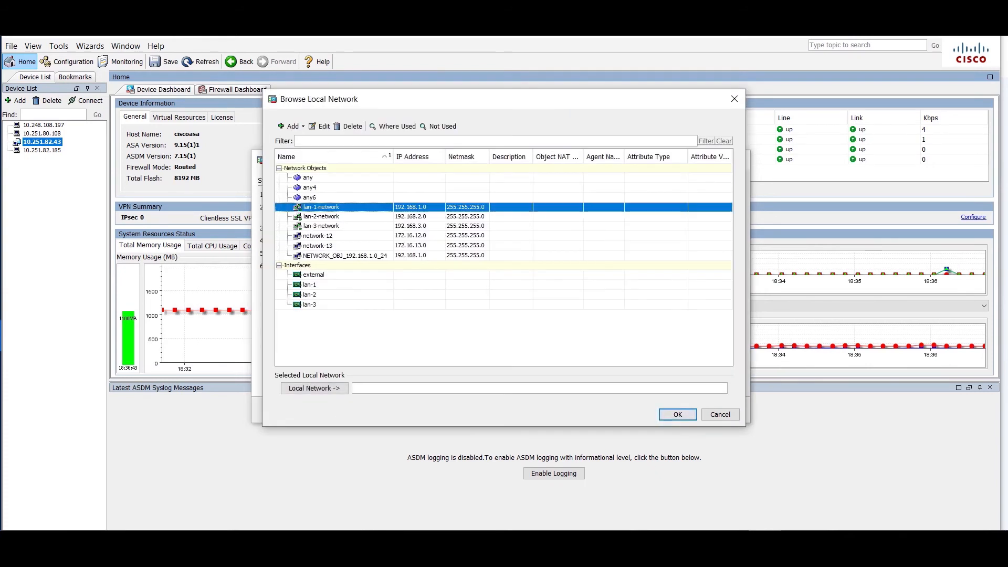
pyautogui.click(315, 388)
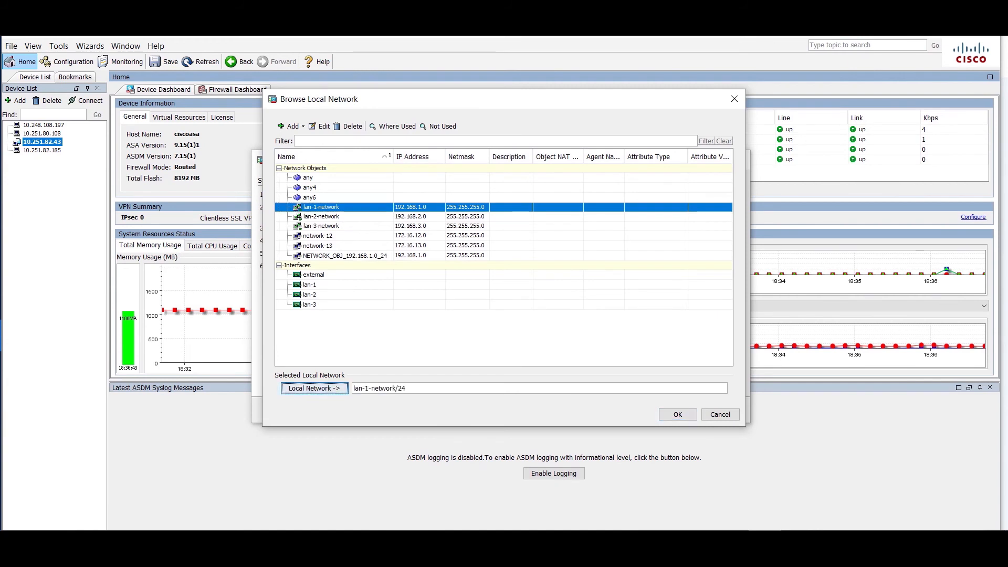
pyautogui.click(677, 415)
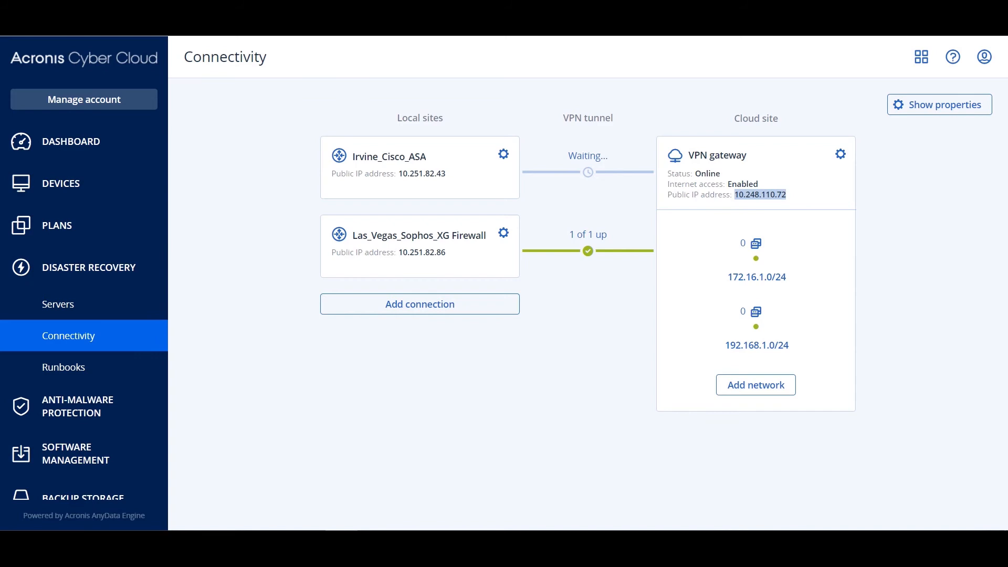
# Step: Check the Irvine_Cisco_ASA network policies in Acronis, and set local network 192.168.2.0/24 and remote network 192.168.1.0/24 in the Cisco wizard
pyautogui.click(588, 156)
pyautogui.click(694, 195)
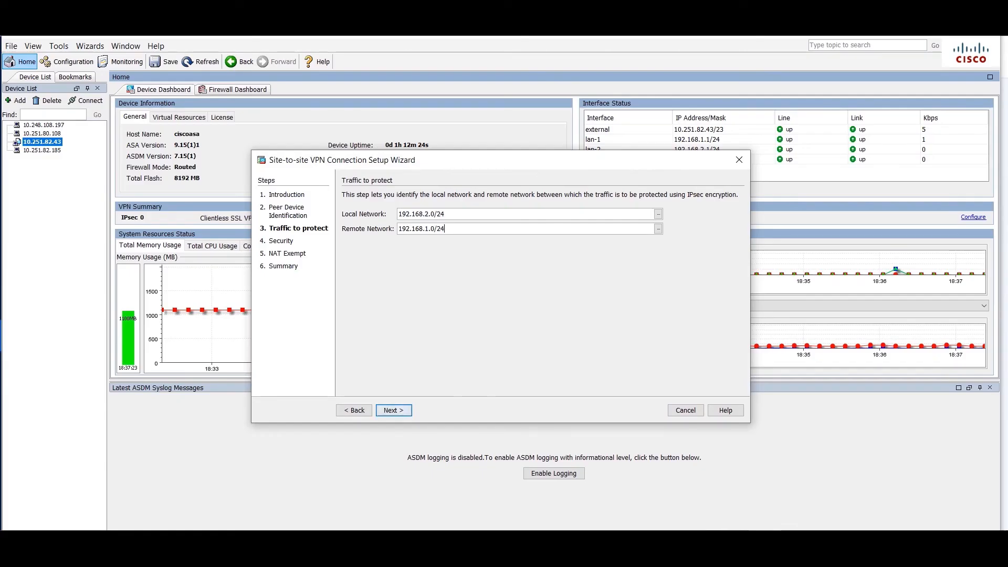
pyautogui.click(393, 411)
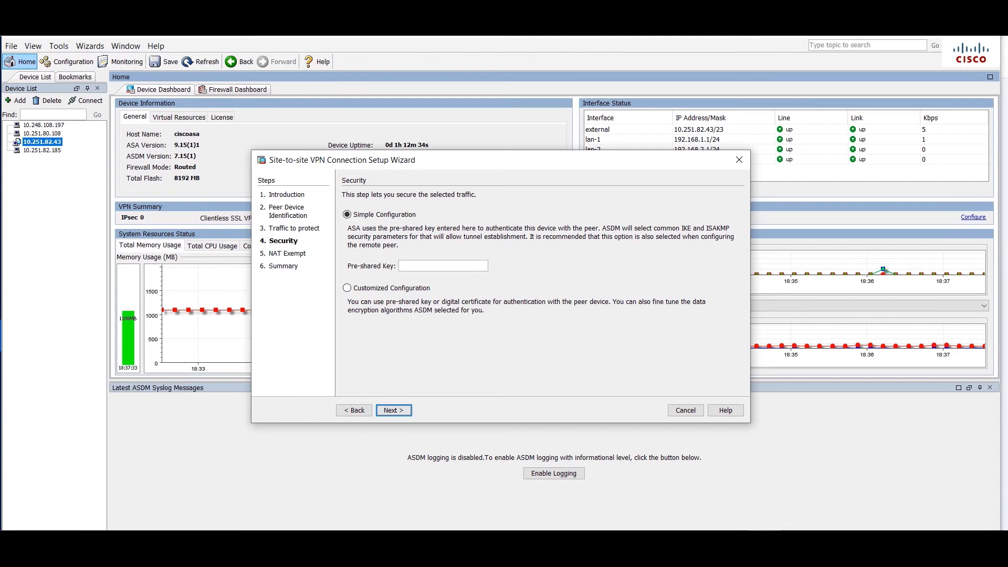
# Step: Finish the wizard with the pre-shared key entered under Simple Configuration and the ASA side network exempted from address translation on external
pyautogui.click(443, 266)
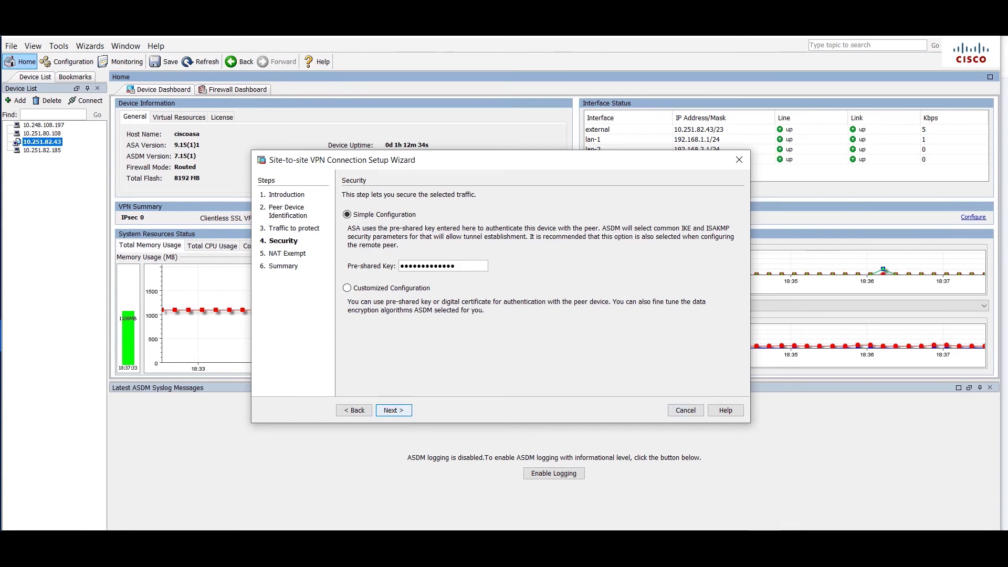
pyautogui.press('Return')
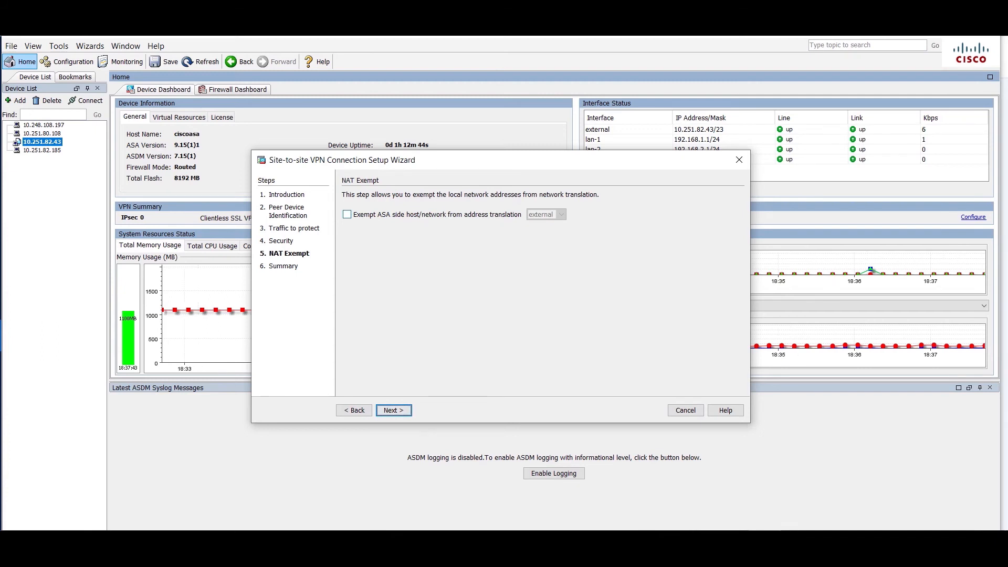
pyautogui.click(347, 215)
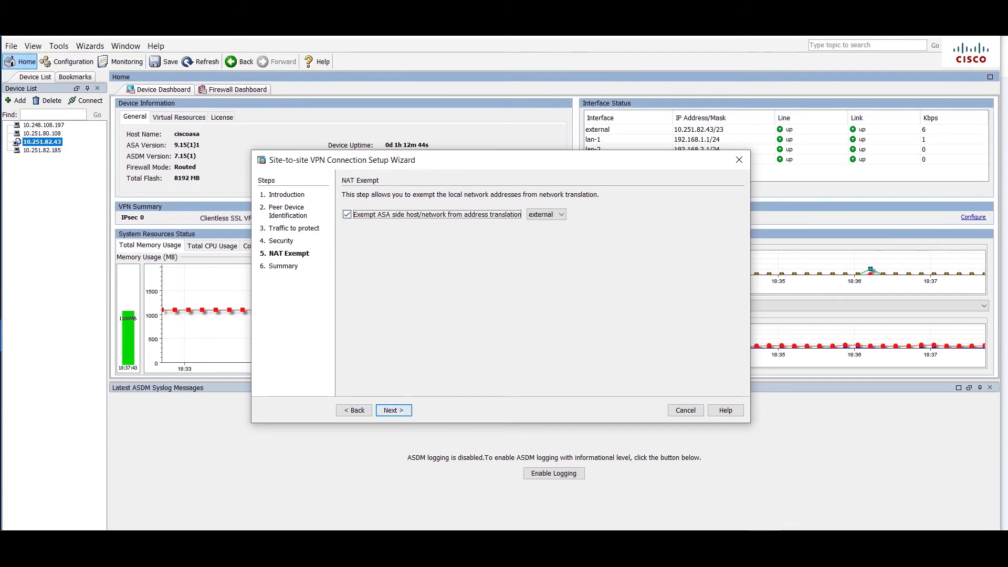
pyautogui.click(393, 411)
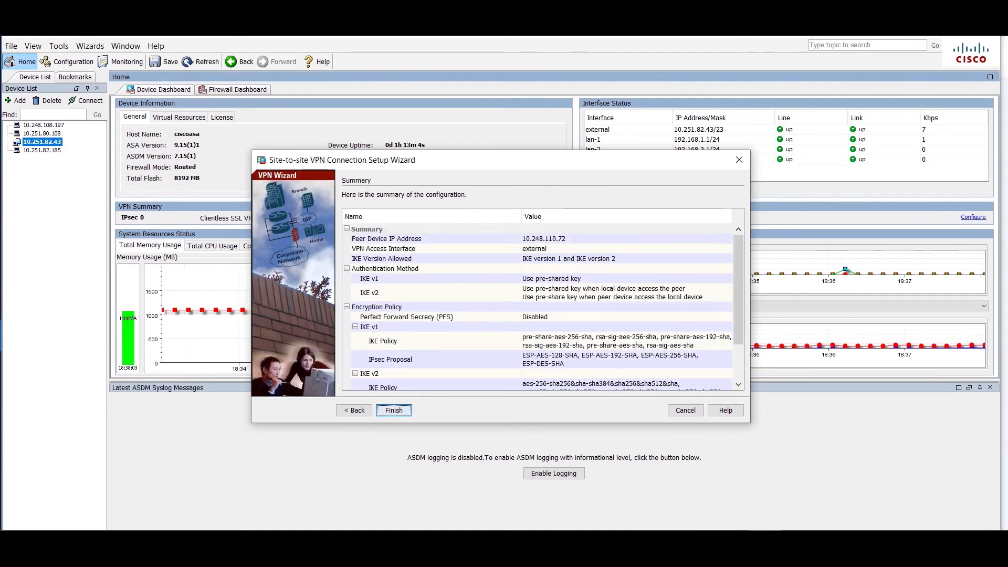
pyautogui.click(394, 410)
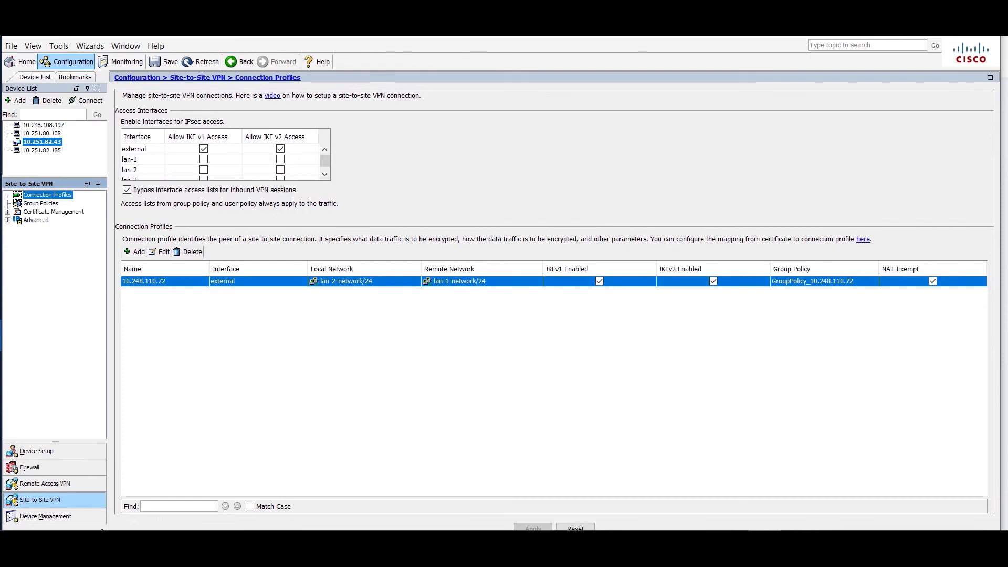
# Step: Edit the 10.248.110.72 connection profile's group policy to disable IPsec IKEv1, keeping IPsec IKEv2 as the tunneling protocol
pyautogui.click(161, 251)
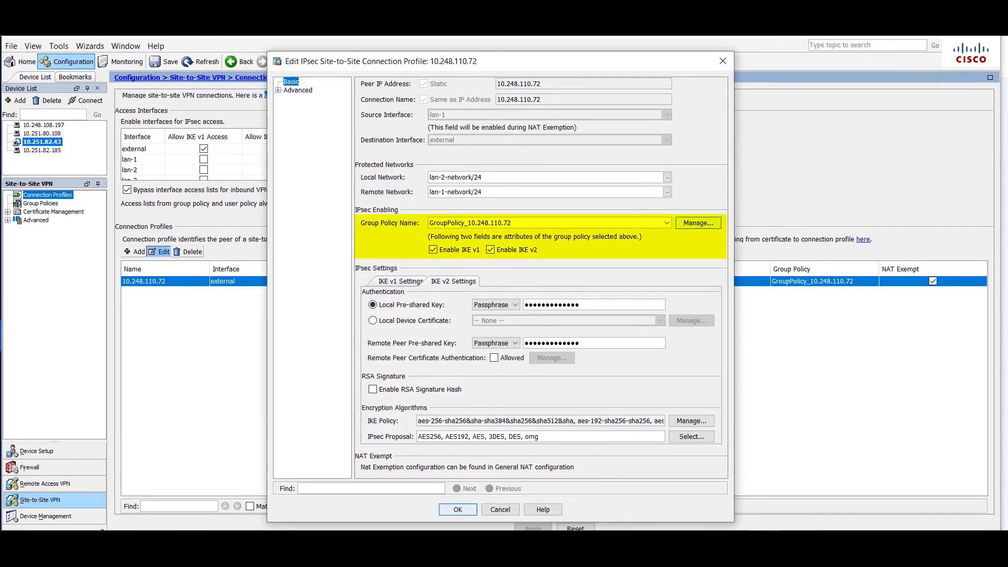
pyautogui.click(698, 223)
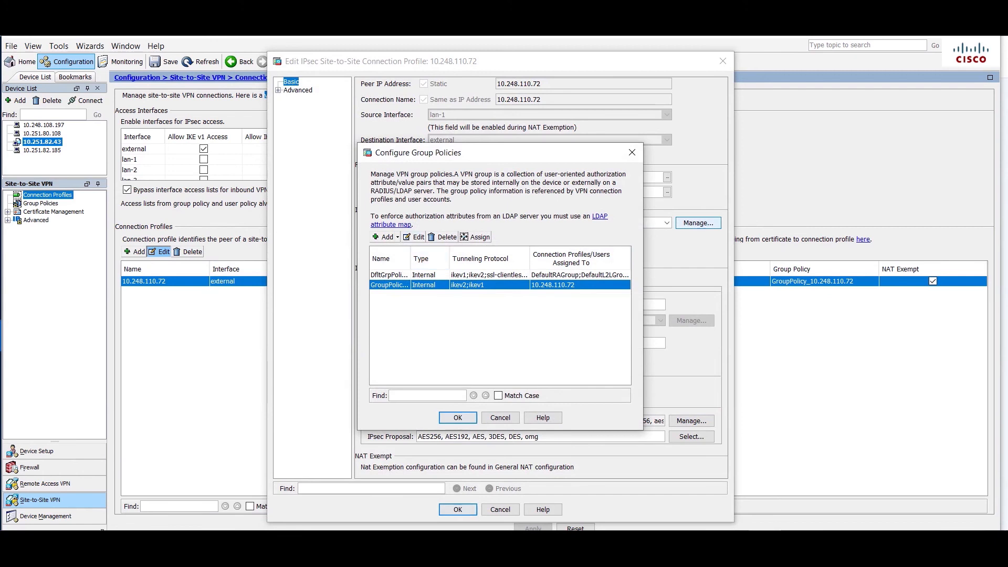
pyautogui.click(415, 237)
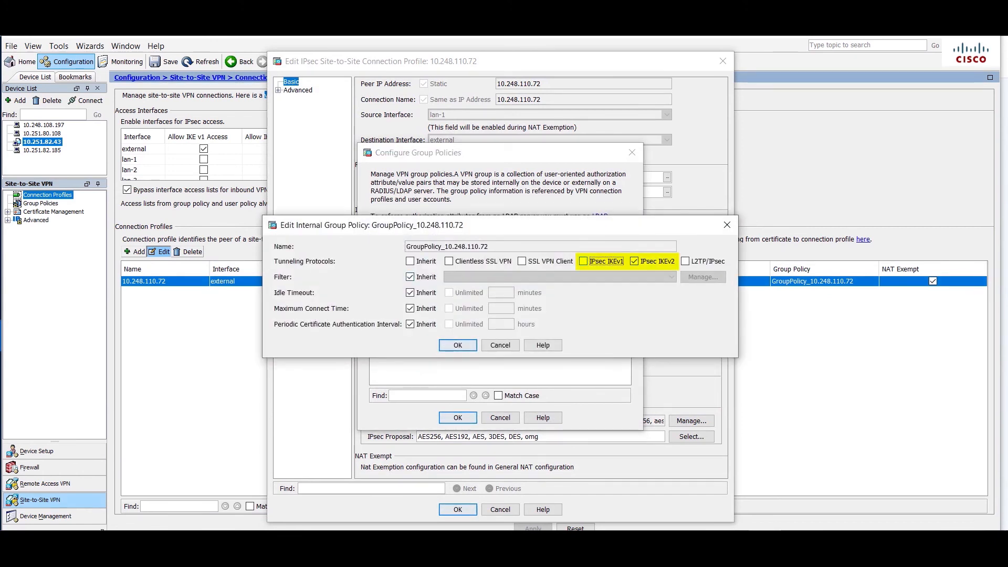
pyautogui.click(583, 261)
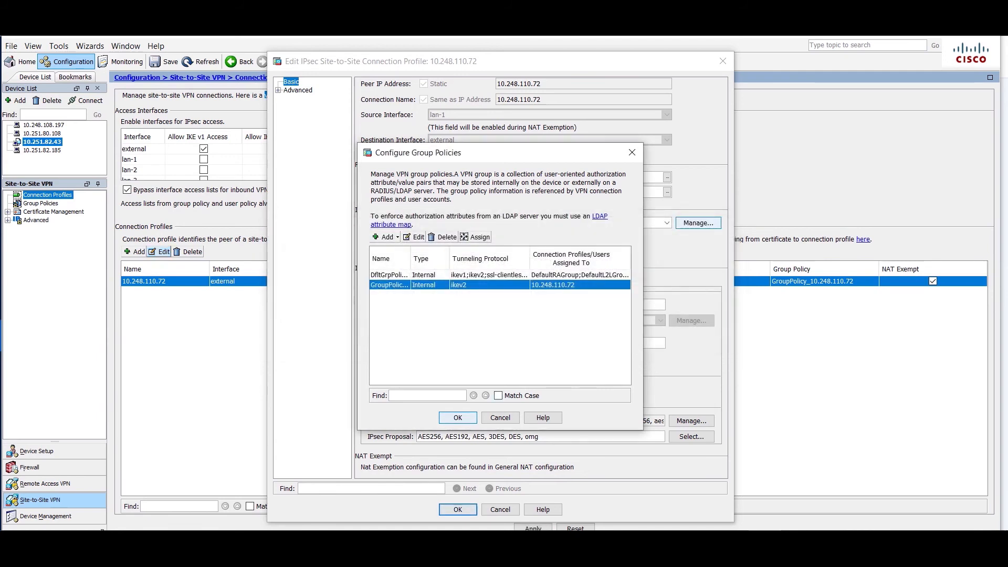
pyautogui.press('Escape')
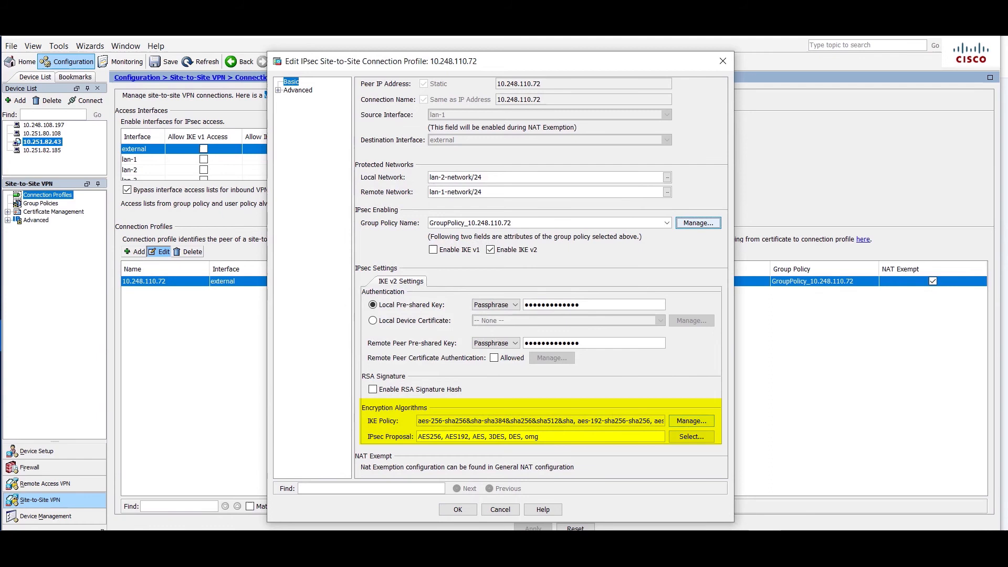
# Step: Edit the priority 1 IKE v2 policy to use integrity hash sha256, PRF hashes sha256, sha384 and sha512, and a 28800-second lifetime
pyautogui.click(692, 421)
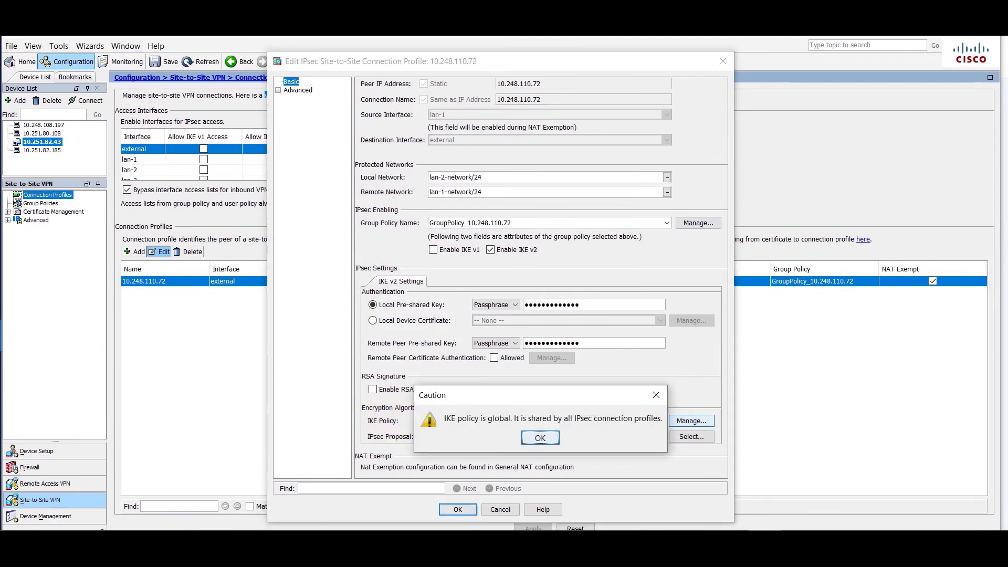
pyautogui.press('Return')
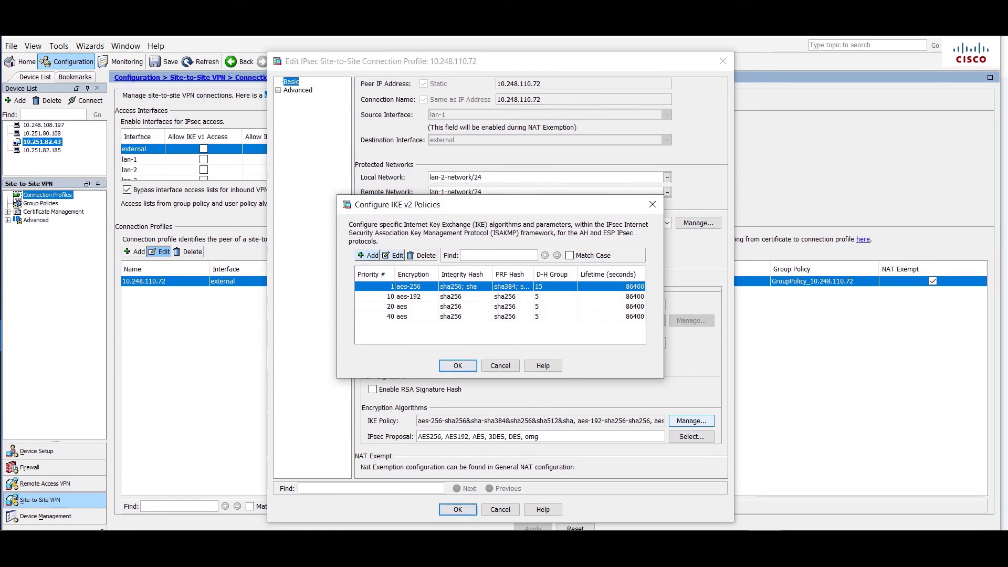
pyautogui.click(394, 256)
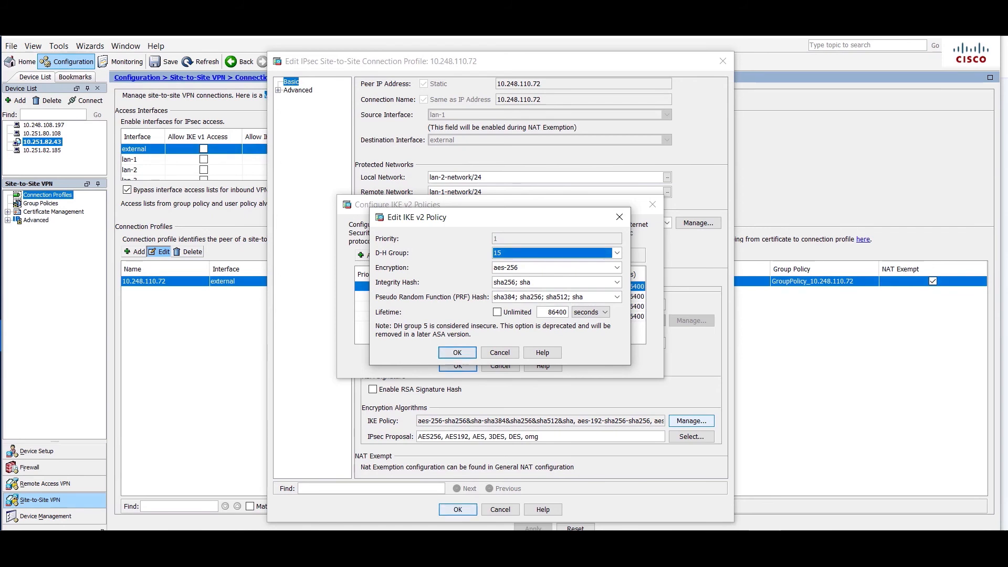
pyautogui.click(617, 283)
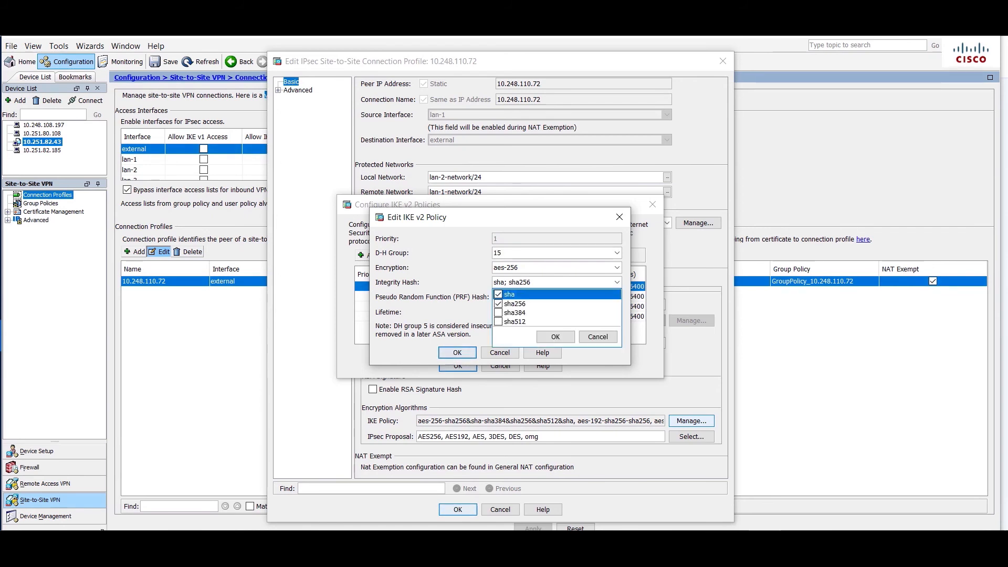
pyautogui.click(499, 294)
pyautogui.click(556, 337)
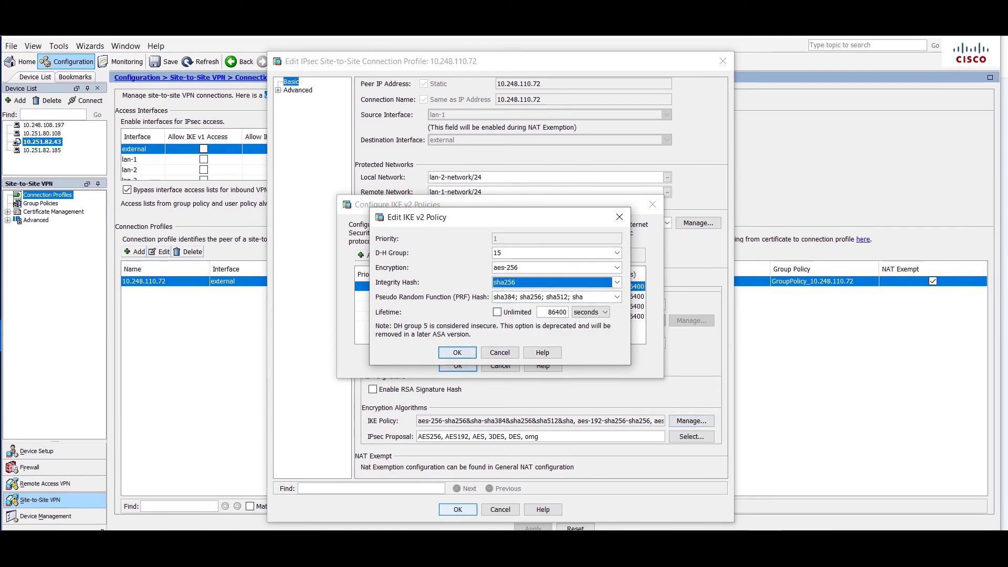
pyautogui.moveTo(546, 312); pyautogui.dragTo(569, 311)
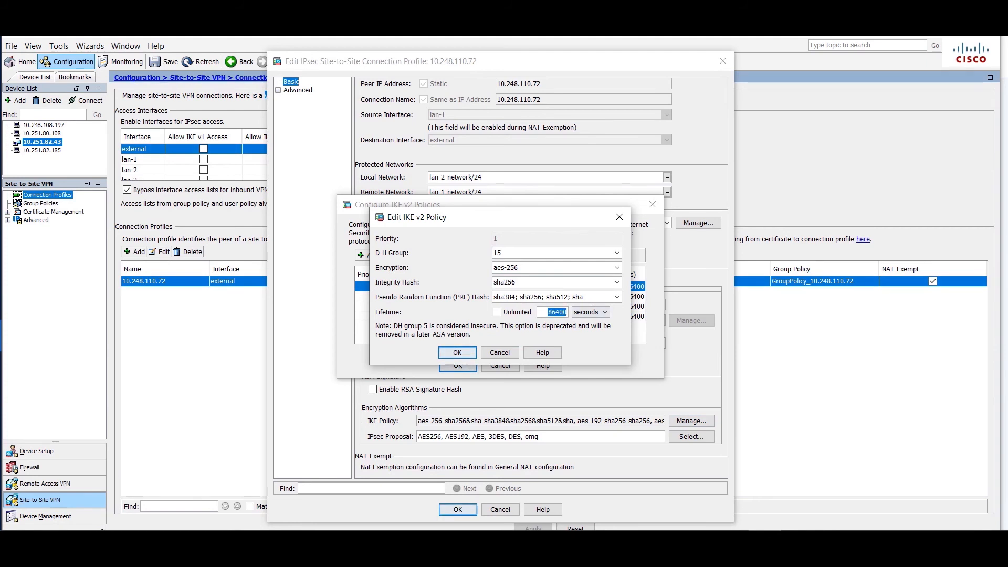
pyautogui.write('28800')
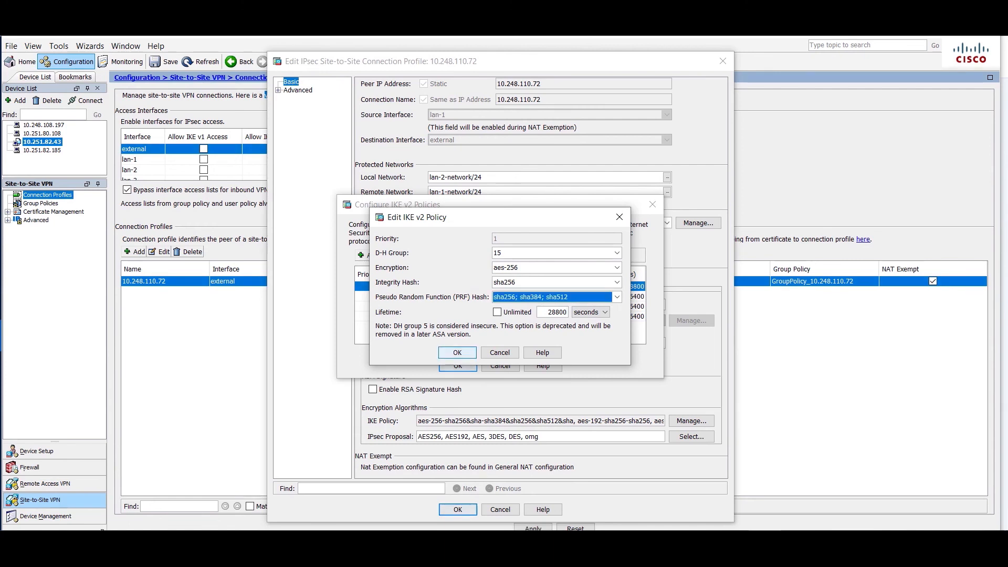
pyautogui.click(458, 352)
pyautogui.click(458, 365)
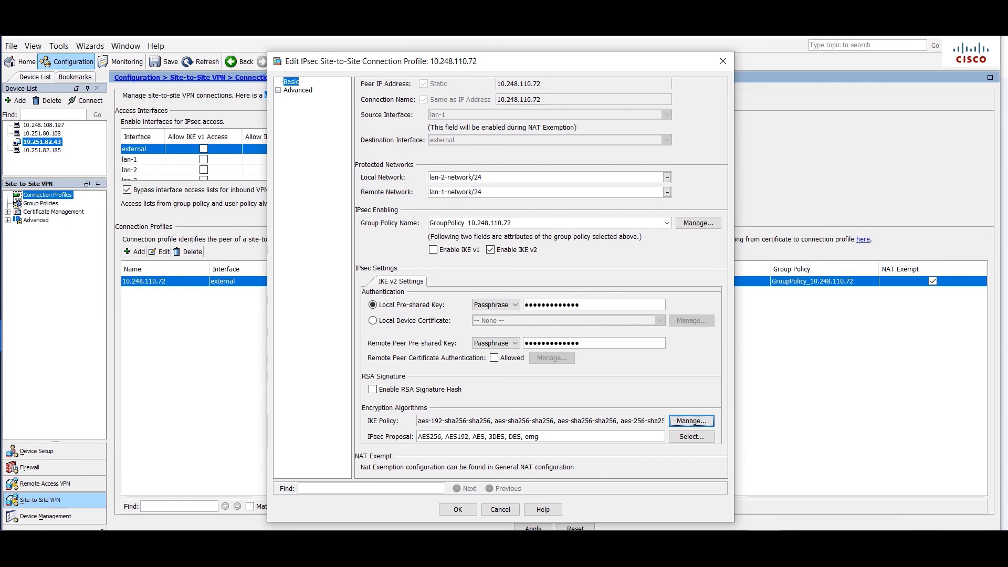
# Step: In the profile's crypto map entry, enable Perfect Forward Secrecy with Diffie-Hellman group15, disable NAT-T, and accept the profile changes
pyautogui.click(278, 90)
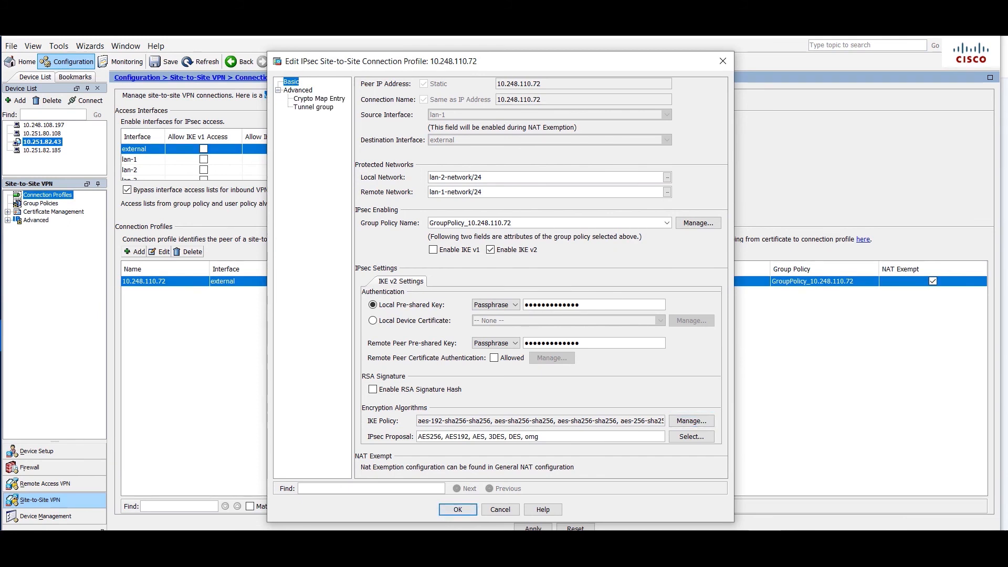
pyautogui.click(319, 99)
pyautogui.click(489, 98)
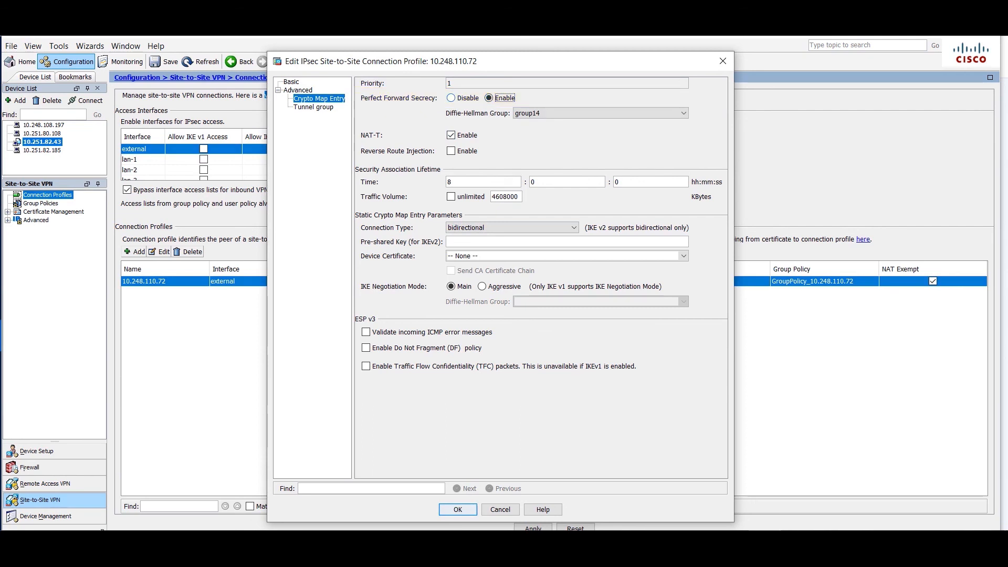
pyautogui.click(600, 114)
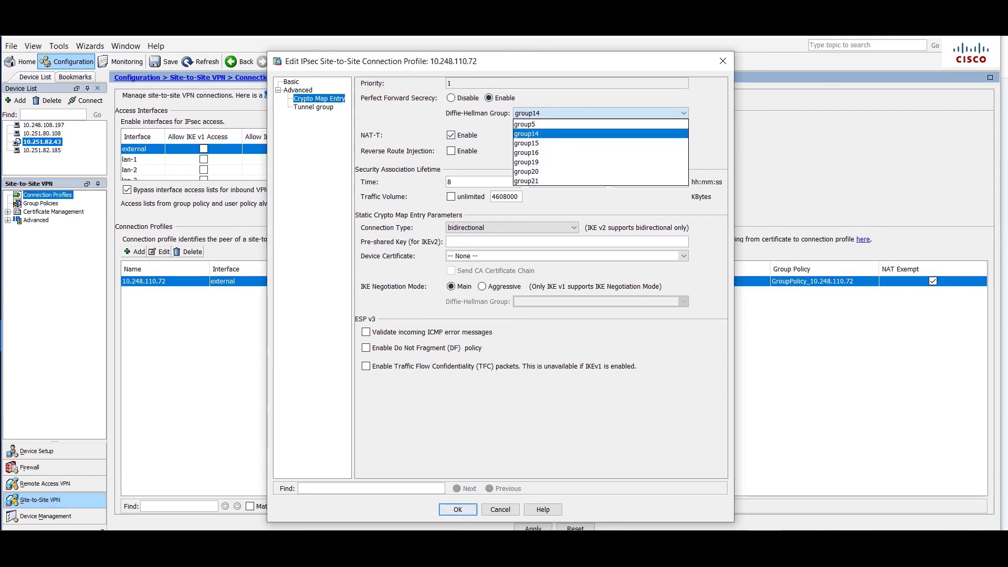
pyautogui.click(601, 143)
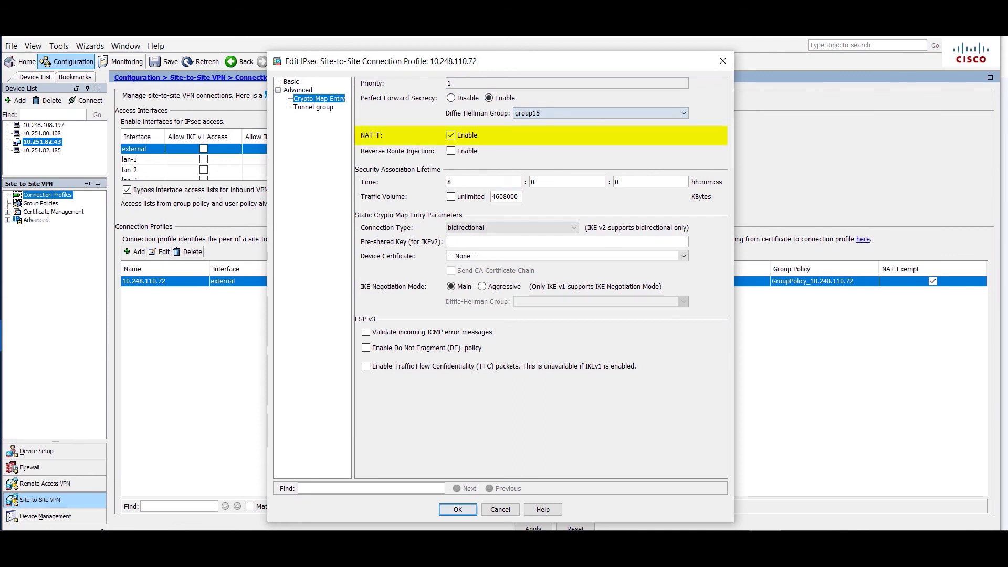
pyautogui.click(451, 136)
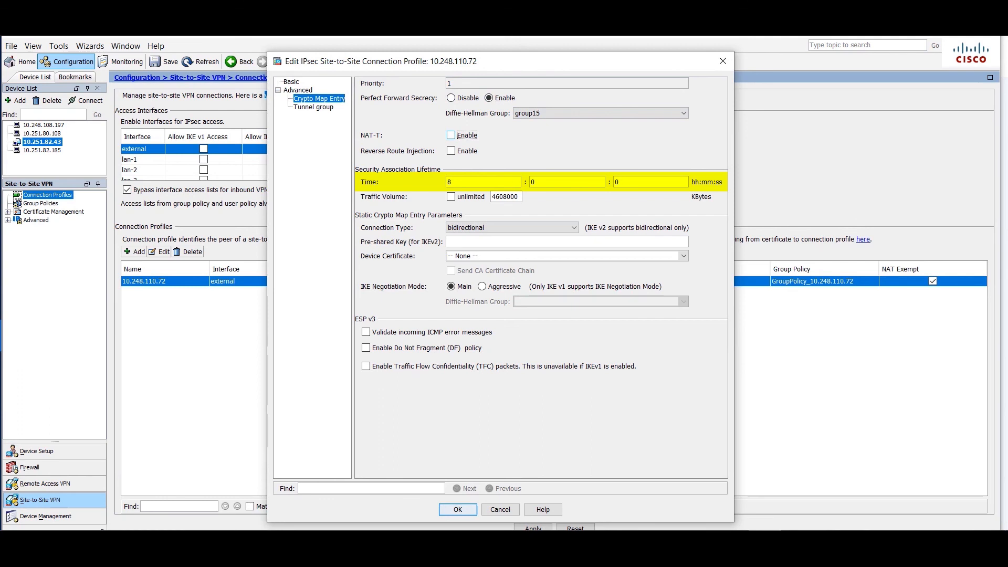
pyautogui.press('Return')
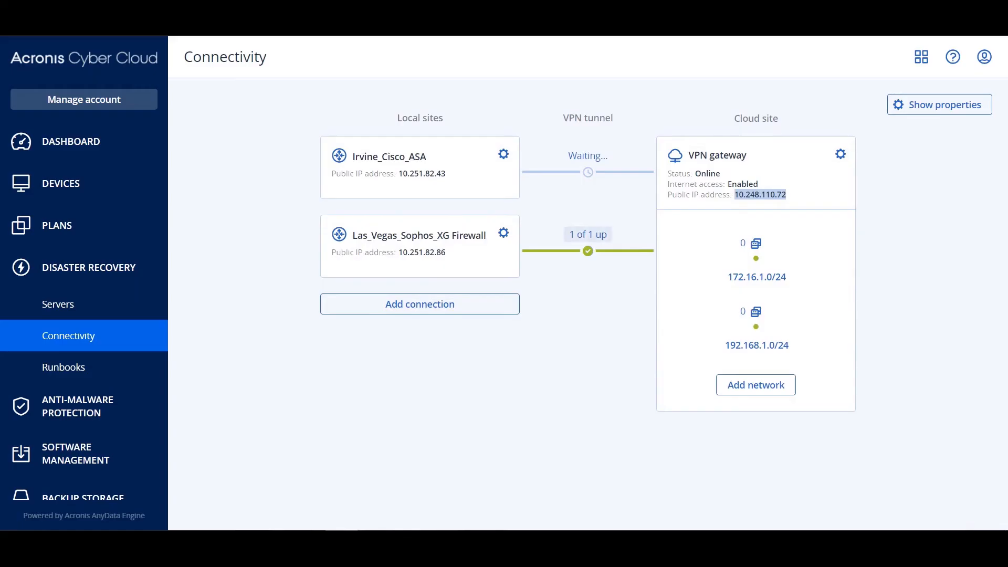
# Step: Switch to Acronis, set the Irvine_Cisco_ASA connection's startup action to Start in its IPsec/IKE security settings, and save the connection
pyautogui.click(588, 156)
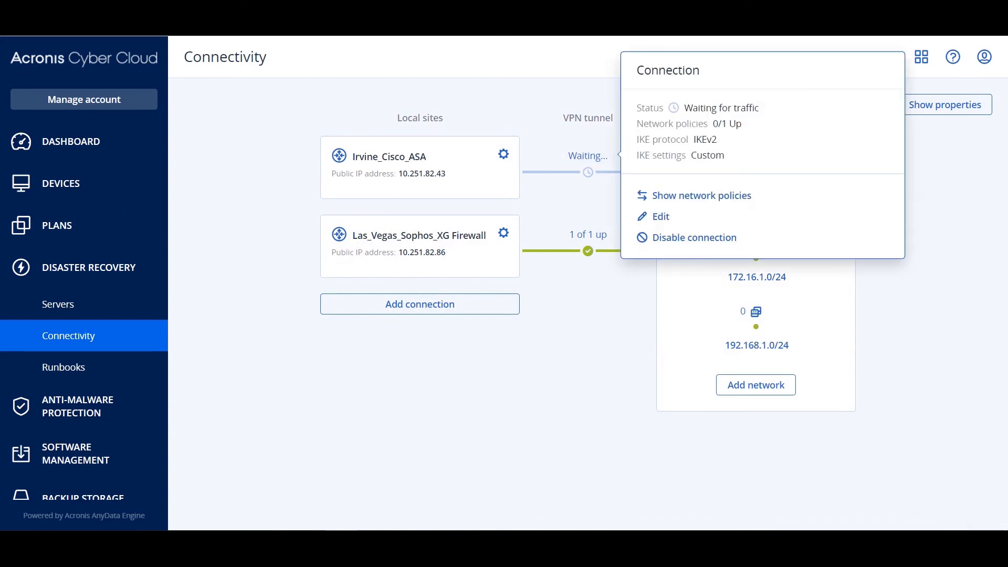
pyautogui.click(661, 216)
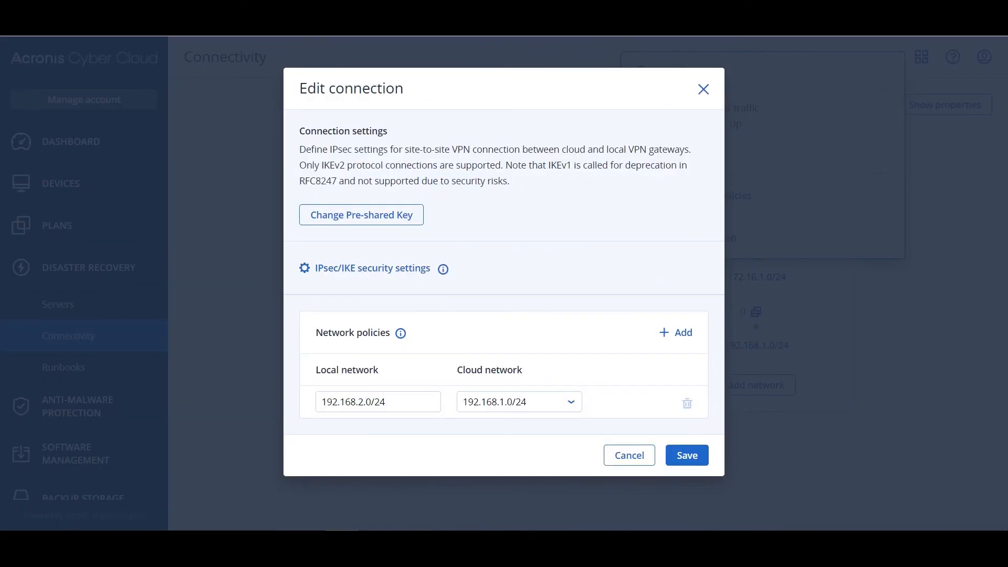
pyautogui.click(372, 268)
pyautogui.scroll(-5, 372, 268)
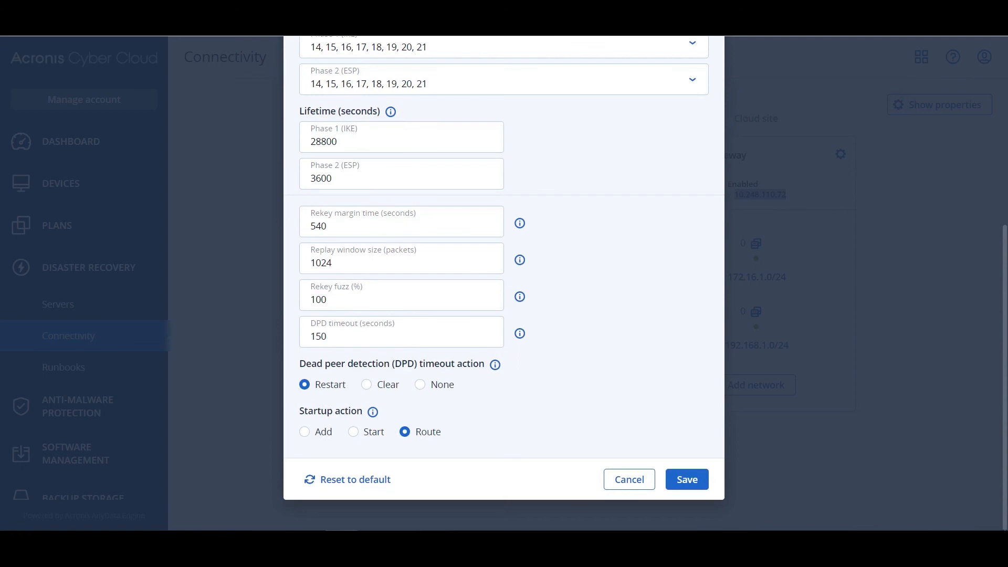
pyautogui.click(353, 432)
pyautogui.click(686, 480)
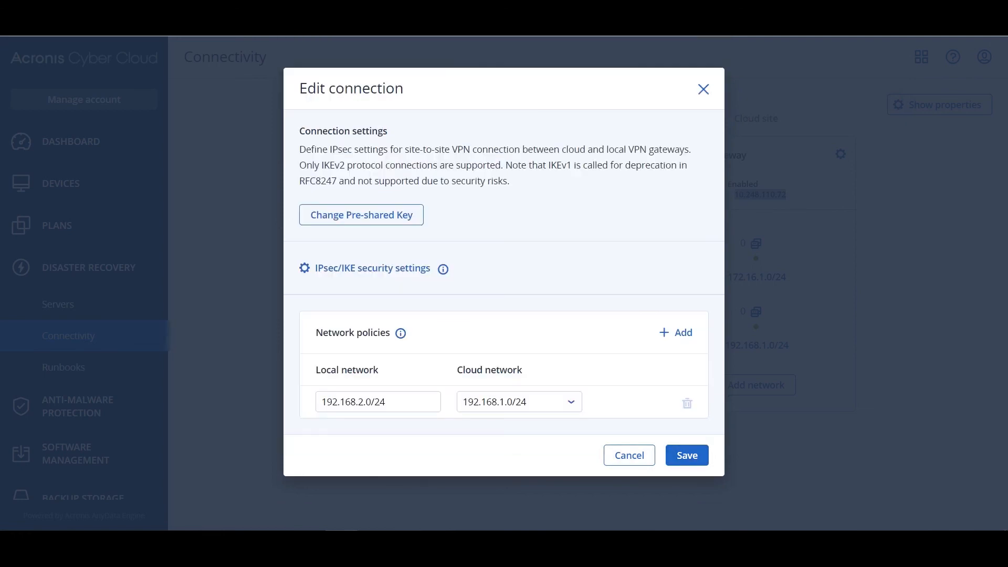
pyautogui.click(687, 455)
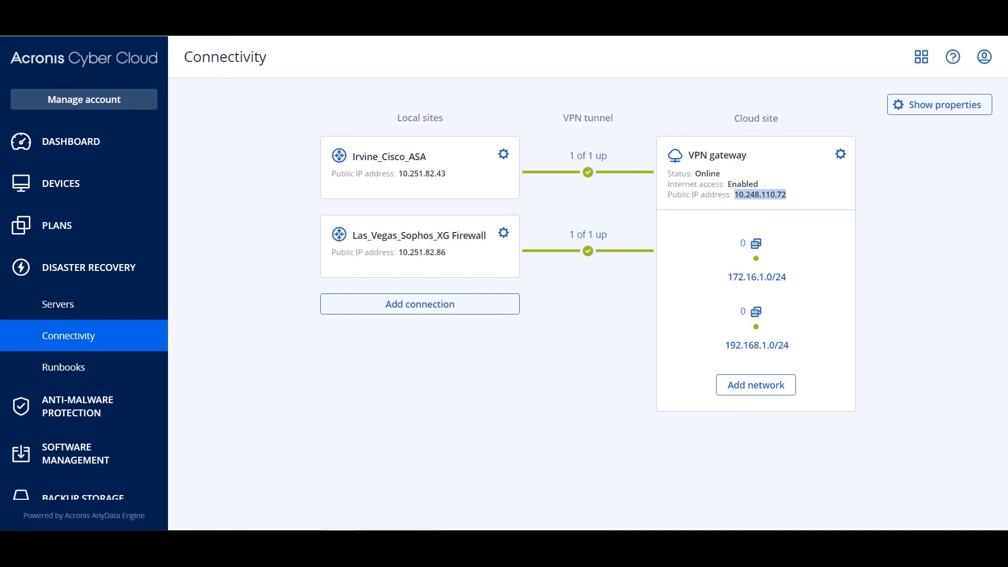
# Step: Check the Irvine_Cisco_ASA tunnel status in Acronis, and view the IPsec site-to-site VPN sessions in Cisco ASDM monitoring
pyautogui.click(588, 155)
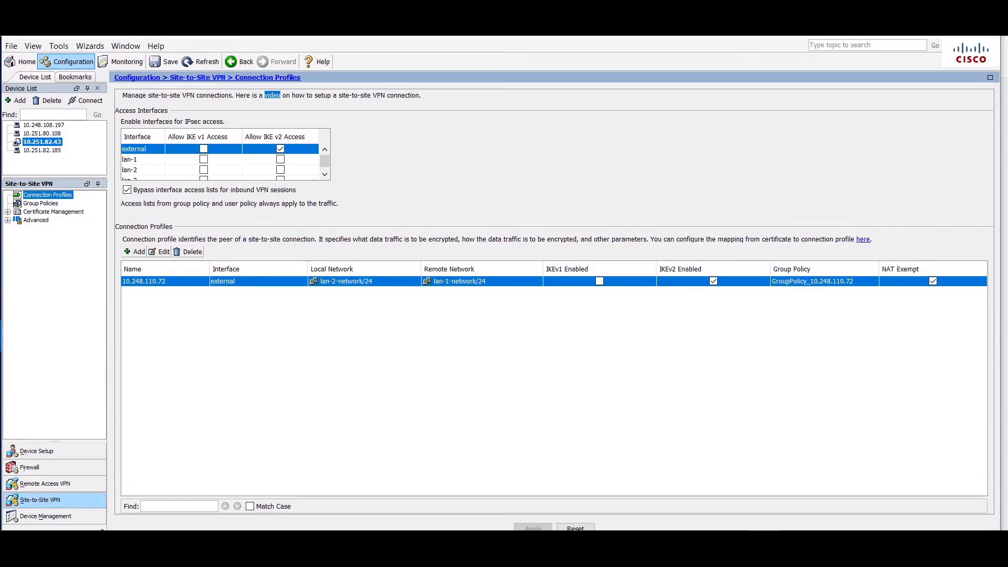
pyautogui.click(119, 62)
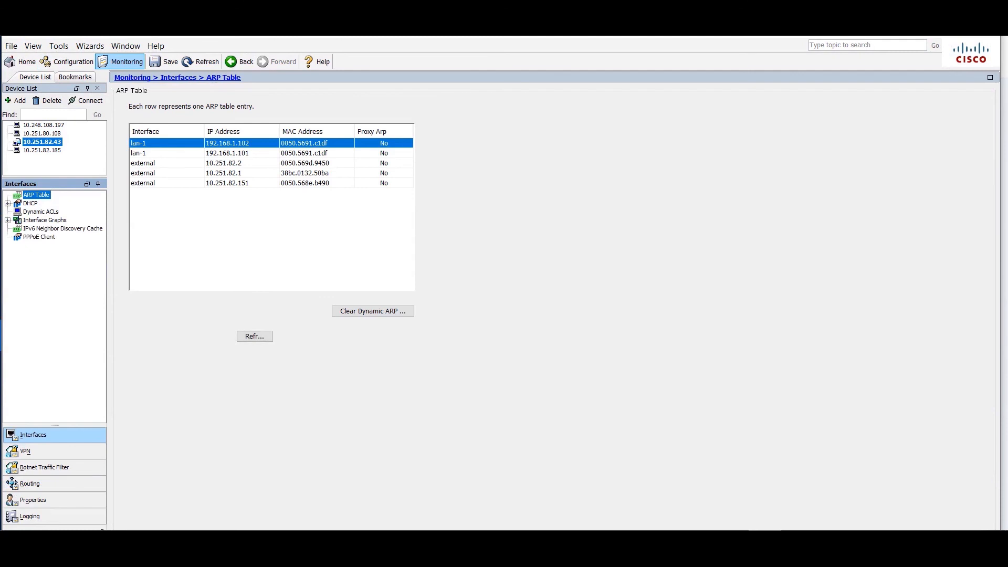
pyautogui.click(55, 451)
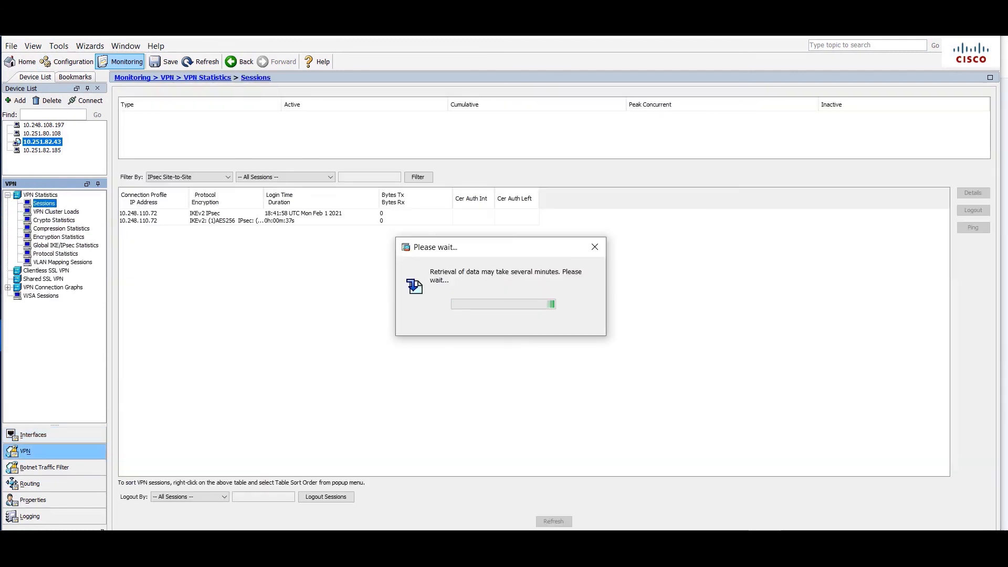